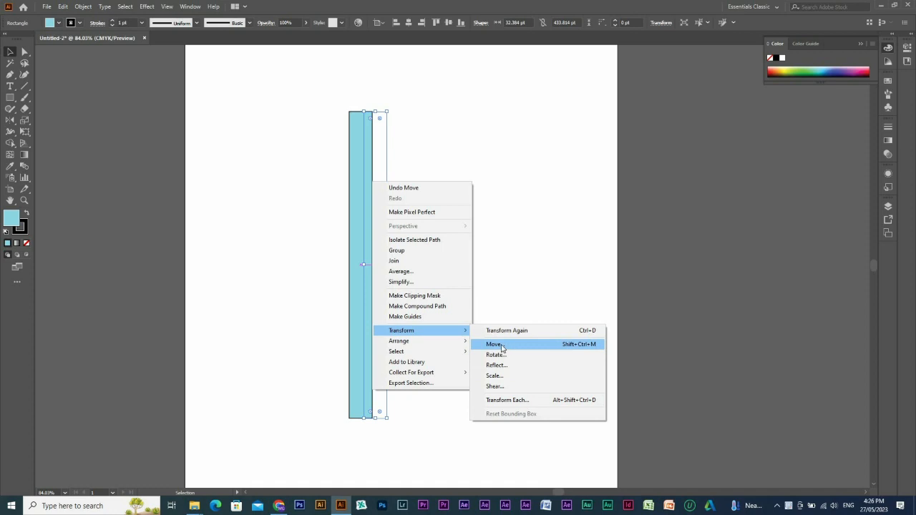
Duplicate the blue rectangle with the Move transform at a horizontal offset of 44 pt
{"action": "left_click", "coordinate": [501, 345]}
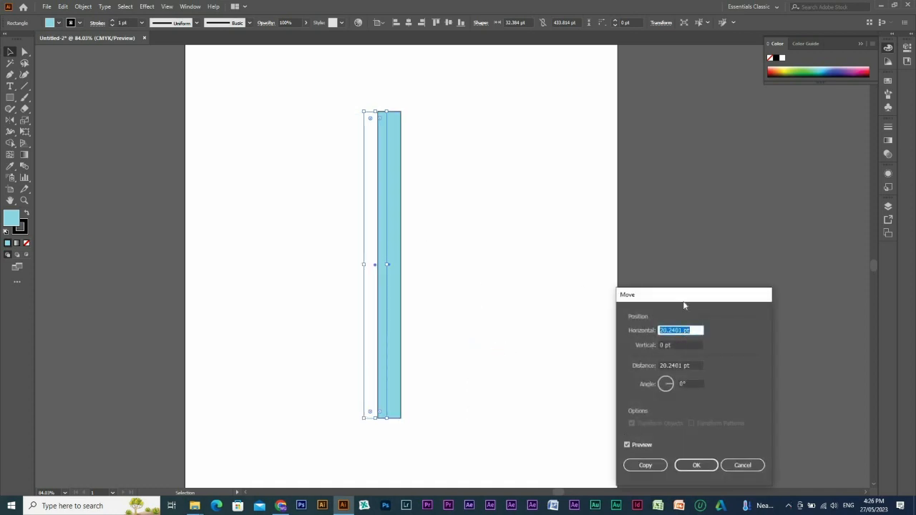
{"action": "scroll", "coordinate": [684, 330], "scroll_direction": "up", "scroll_amount": 20}
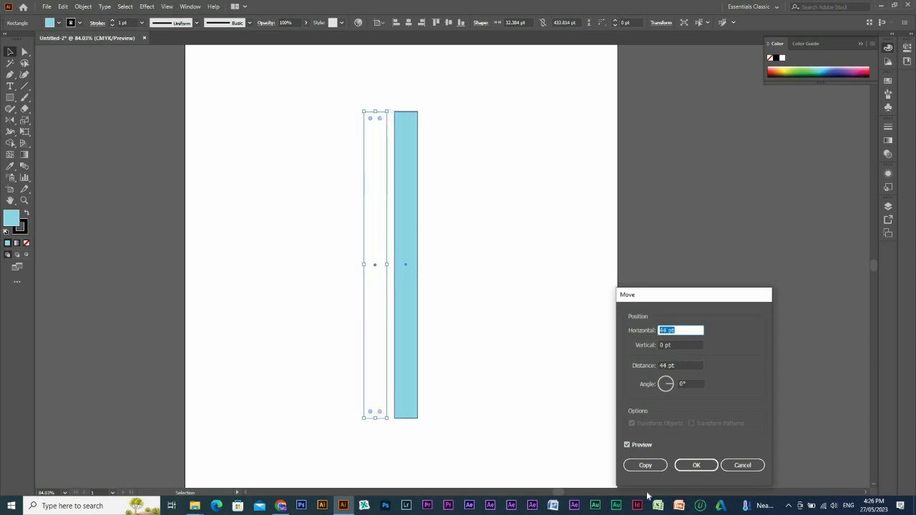
{"action": "key", "text": "Escape"}
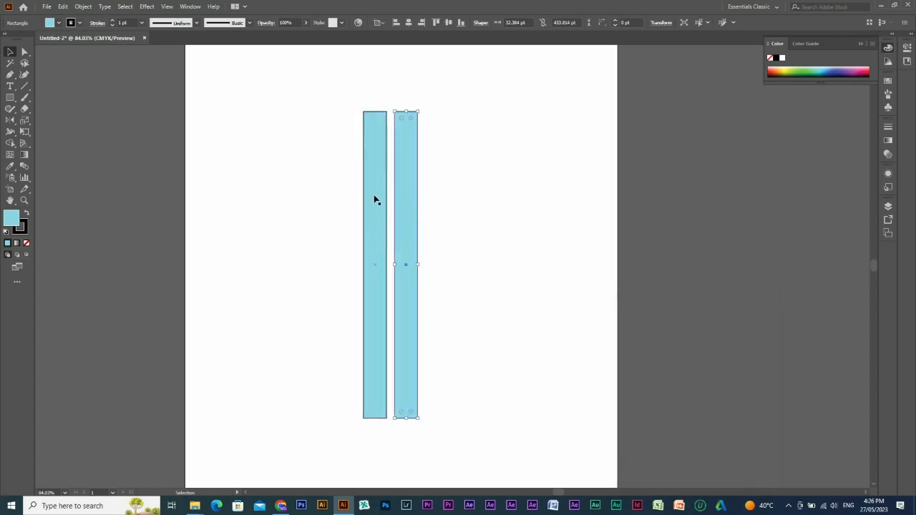
Repeat the last move-copy to build a row of eight evenly spaced rectangles
{"action": "right_click", "coordinate": [409, 214]}
{"action": "mouse_move", "coordinate": [462, 363]}
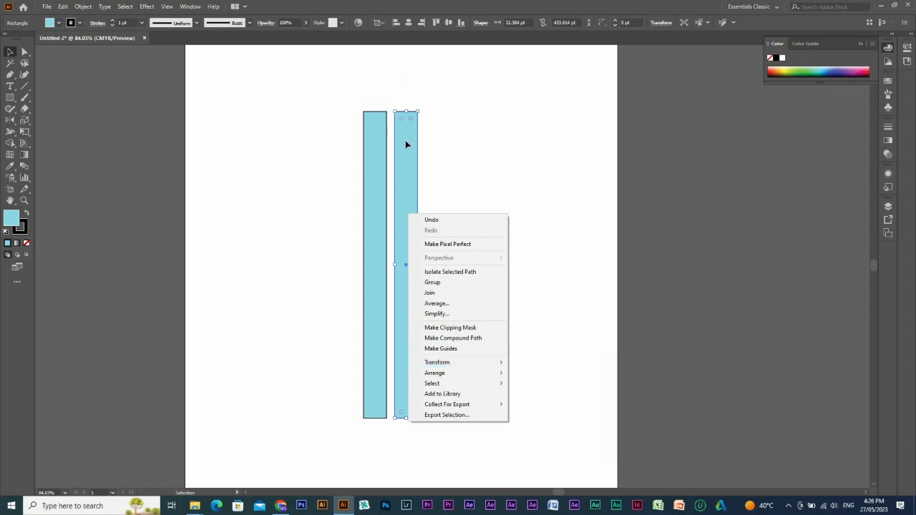
{"action": "left_click", "coordinate": [406, 146]}
{"action": "key", "text": "ctrl+d"}
{"action": "key", "text": "ctrl+d"}
{"action": "key", "text": "ctrl+d"}
{"action": "key", "text": "ctrl+d"}
{"action": "key", "text": "ctrl+d"}
{"action": "key", "text": "ctrl+d"}
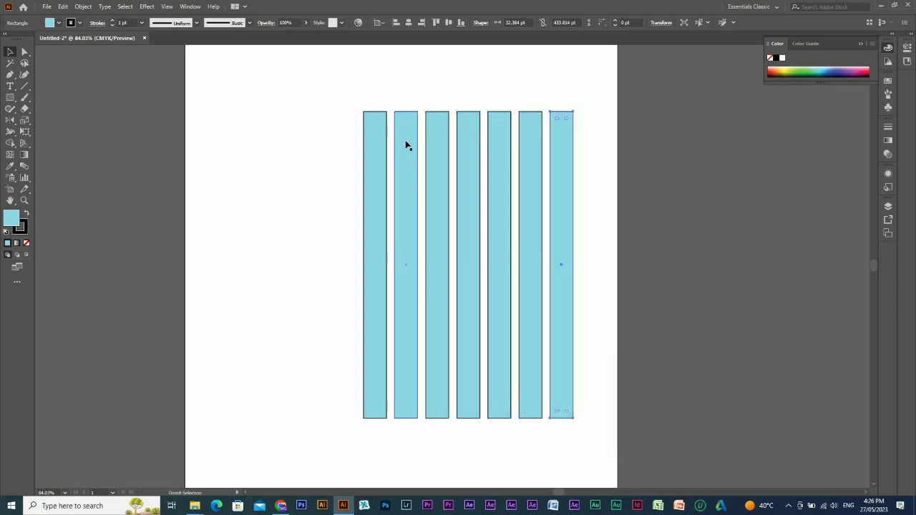
Delete the seven duplicated rectangles and keep only the original
{"action": "left_click_drag", "start_coordinate": [261, 138], "coordinate": [412, 285]}
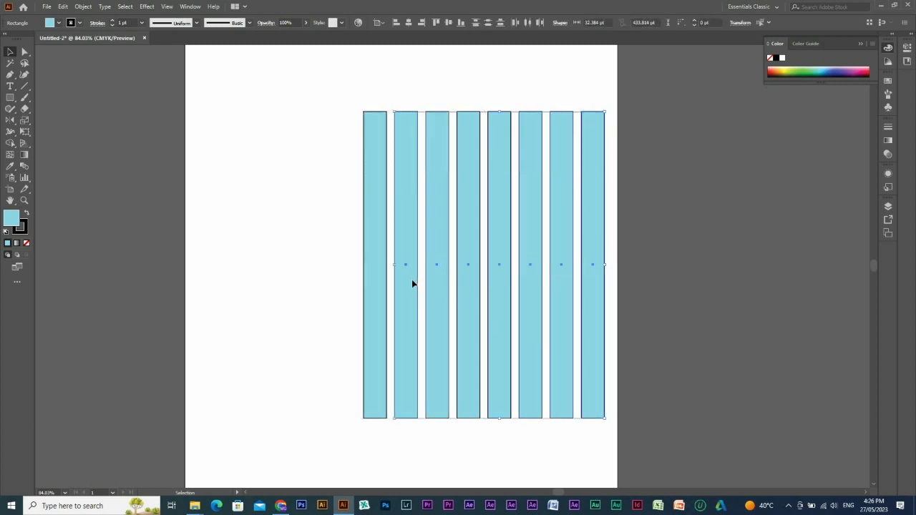
{"action": "key", "text": "Delete"}
Move the rectangle's upper-right and lower-right corner anchors inward so its long edges cross and both ends become pointed
{"action": "key", "text": "a"}
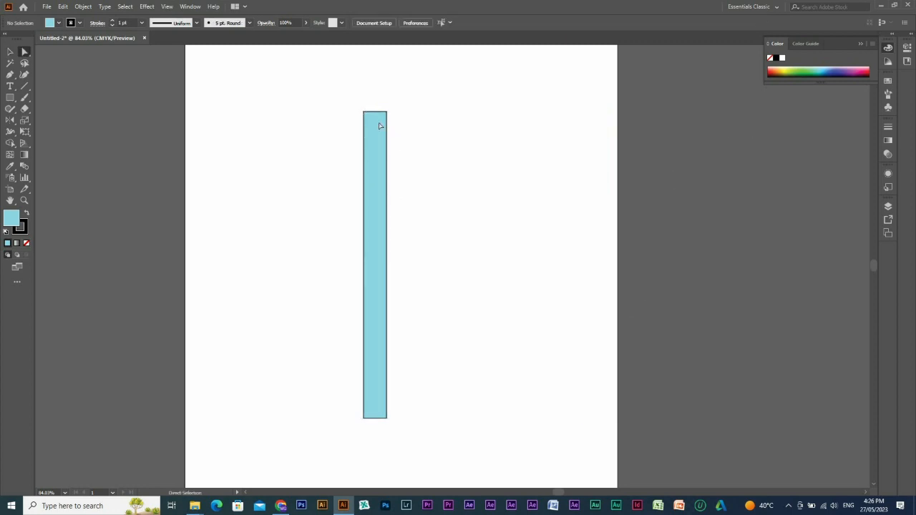
{"action": "left_click_drag", "start_coordinate": [387, 113], "coordinate": [375, 138]}
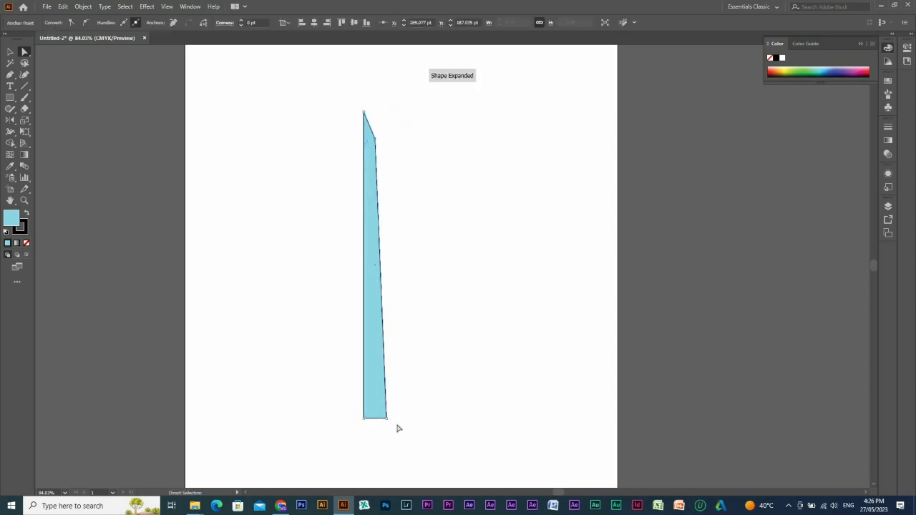
{"action": "left_click", "coordinate": [387, 419]}
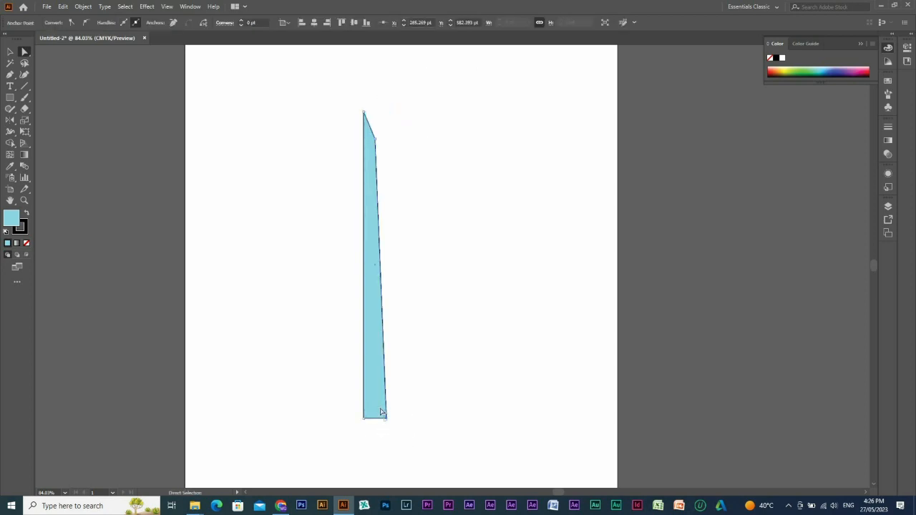
{"action": "left_click_drag", "start_coordinate": [386, 419], "coordinate": [349, 375]}
Move the pointed shape slightly up and to the right, and create a copy of it rotated by 7°
{"action": "key", "text": "v"}
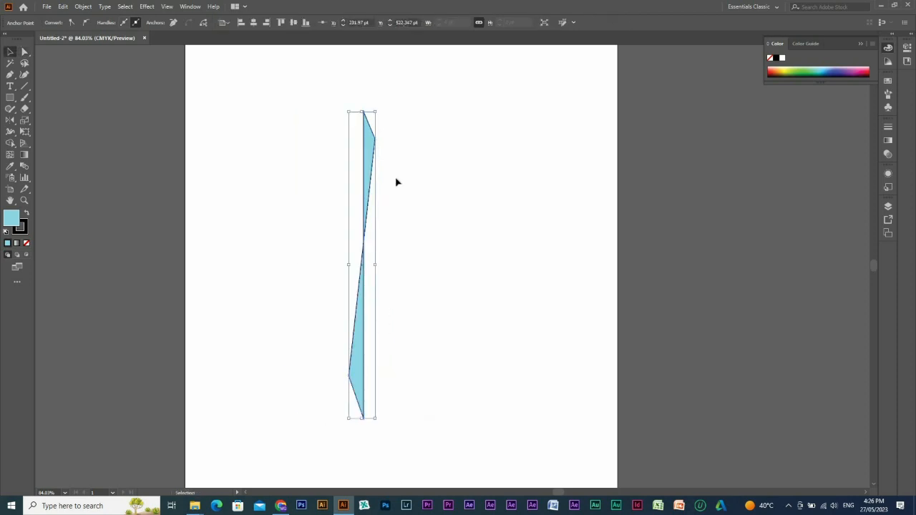
{"action": "left_click_drag", "start_coordinate": [372, 166], "coordinate": [376, 148]}
{"action": "right_click", "coordinate": [377, 147]}
{"action": "mouse_move", "coordinate": [421, 296]}
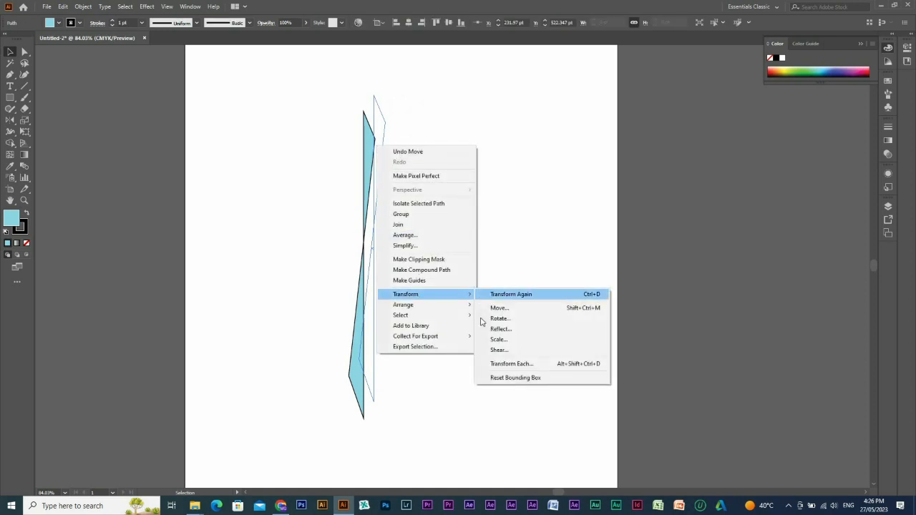
{"action": "left_click", "coordinate": [512, 320]}
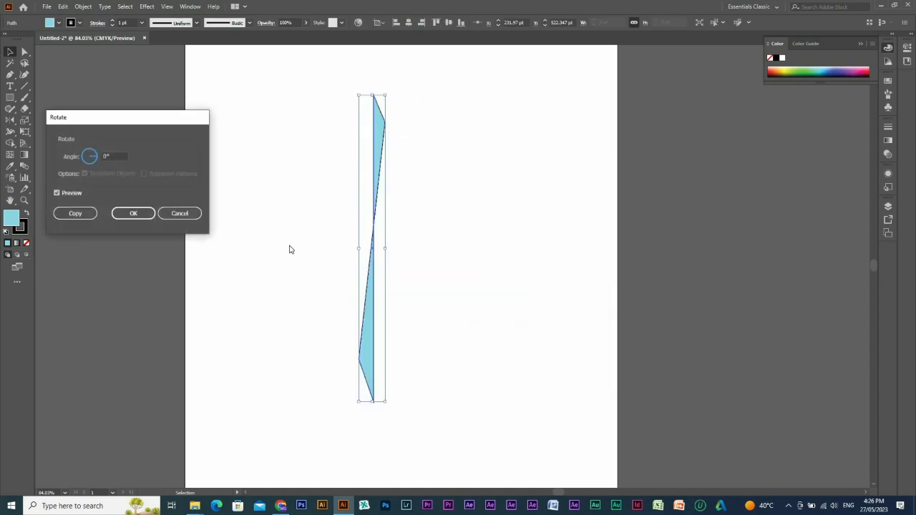
{"action": "left_click_drag", "start_coordinate": [118, 118], "coordinate": [642, 198]}
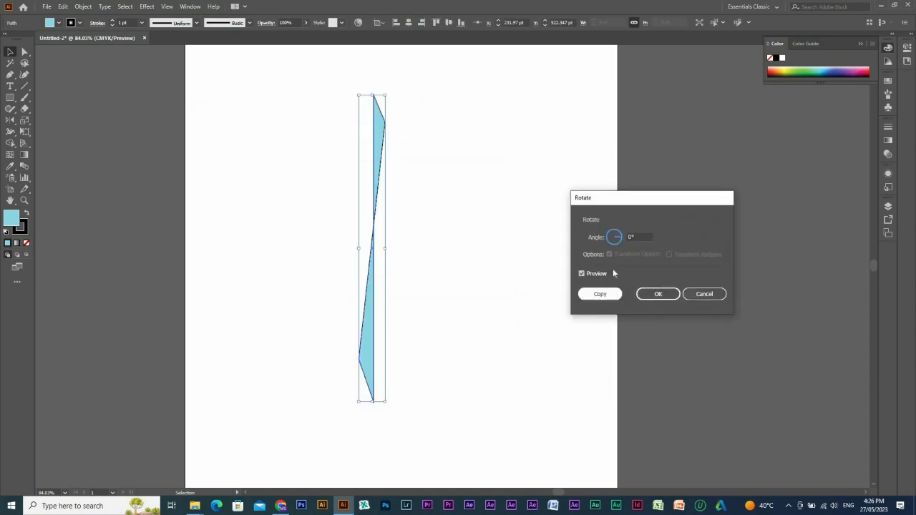
{"action": "left_click", "coordinate": [641, 236]}
{"action": "scroll", "coordinate": [641, 236], "scroll_direction": "up", "scroll_amount": 7}
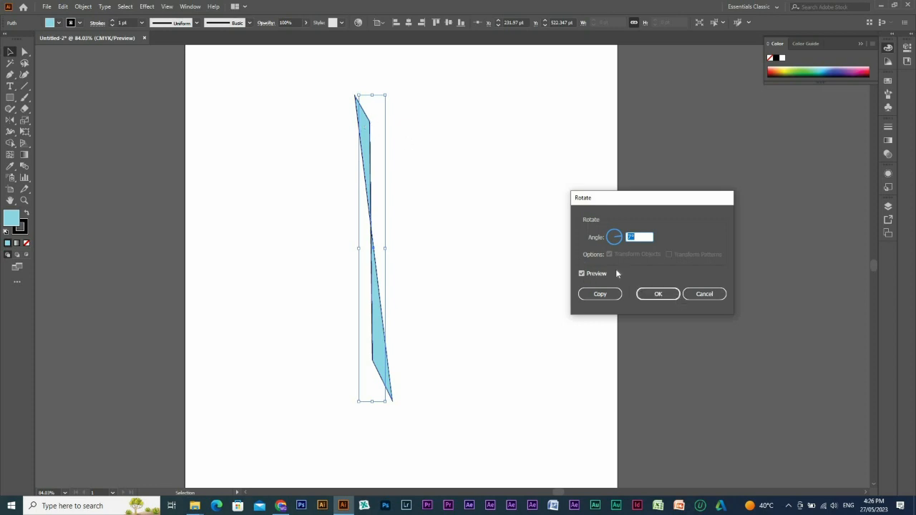
{"action": "left_click", "coordinate": [600, 293]}
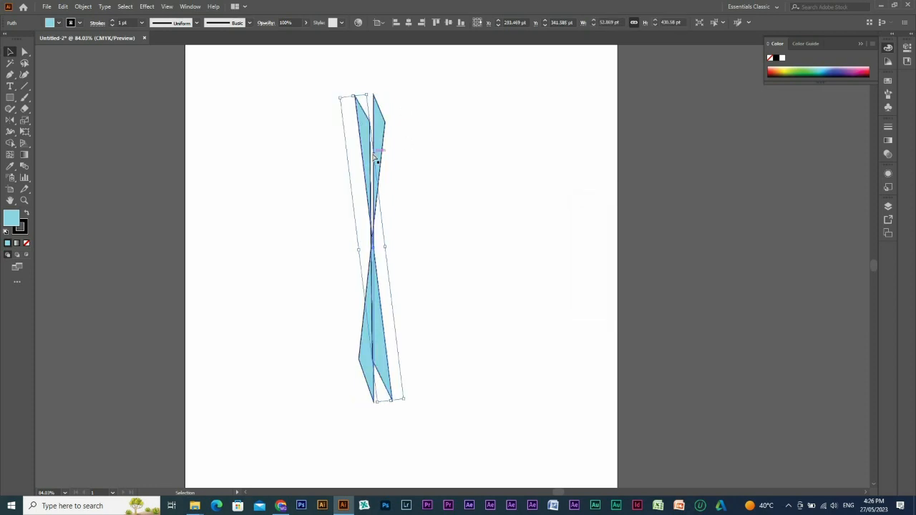
Repeat the rotated copy around the shape's centre until overlapping blades run all the way round the circle
{"action": "key", "text": "ctrl+d"}
{"action": "key", "text": "ctrl+d"}
{"action": "key", "text": "ctrl+d"}
{"action": "key", "text": "ctrl+d"}
{"action": "key", "text": "ctrl+d"}
{"action": "key", "text": "ctrl+d"}
{"action": "key", "text": "ctrl+d"}
{"action": "key", "text": "ctrl+d"}
{"action": "key", "text": "ctrl+d"}
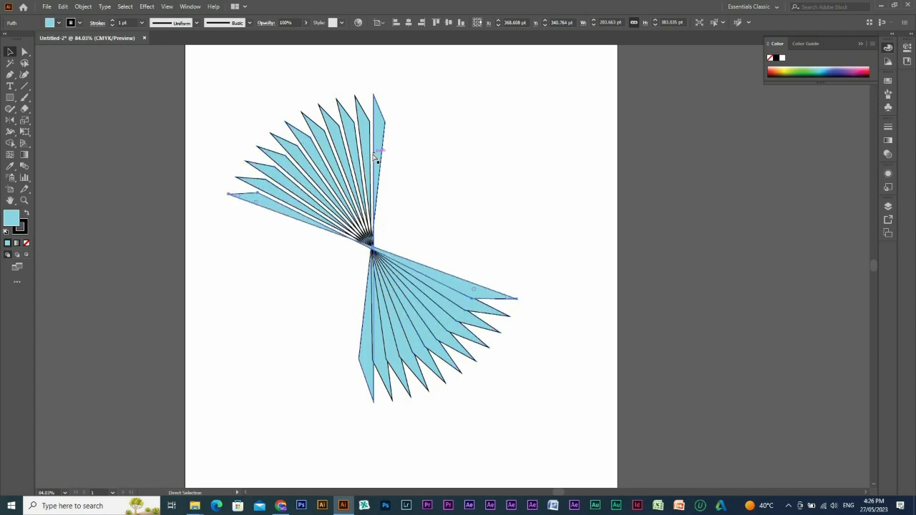
{"action": "key", "text": "ctrl+d"}
{"action": "key", "text": "ctrl+d"}
{"action": "key", "text": "ctrl+d"}
{"action": "key", "text": "ctrl+d"}
{"action": "key", "text": "ctrl+d"}
{"action": "key", "text": "ctrl+d"}
{"action": "key", "text": "ctrl+d"}
{"action": "key", "text": "ctrl+d"}
{"action": "key", "text": "ctrl+d"}
{"action": "key", "text": "ctrl+d"}
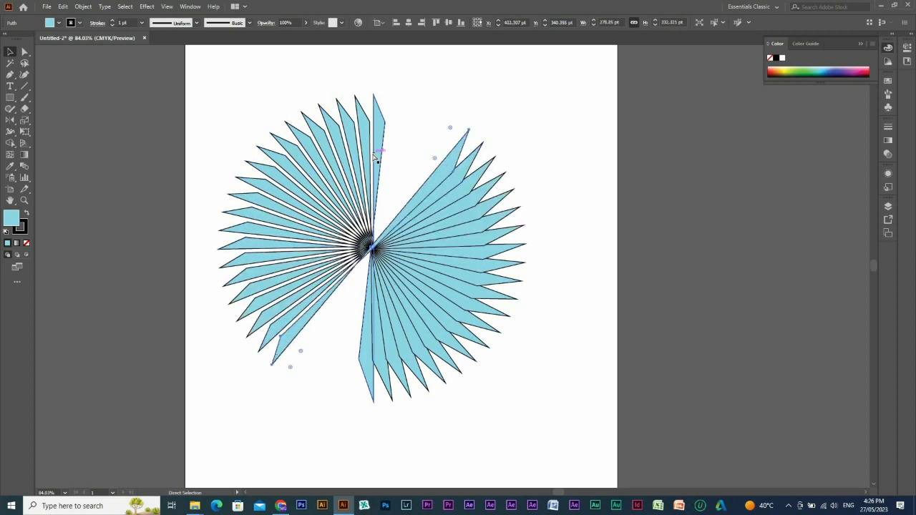
{"action": "key", "text": "ctrl+d"}
{"action": "key", "text": "ctrl+d"}
{"action": "key", "text": "ctrl+d"}
{"action": "key", "text": "ctrl+d"}
{"action": "key", "text": "ctrl+d"}
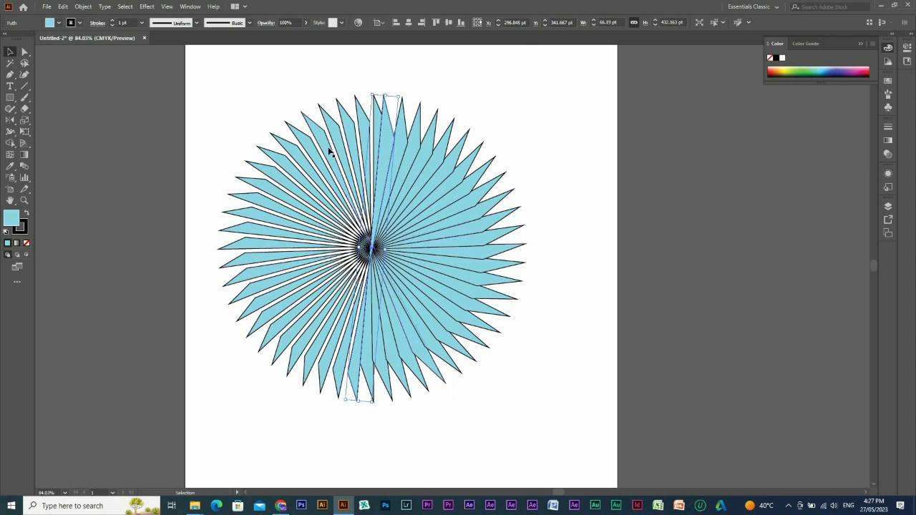
{"action": "key", "text": "ctrl+d"}
{"action": "key", "text": "ctrl+d"}
{"action": "key", "text": "ctrl+d"}
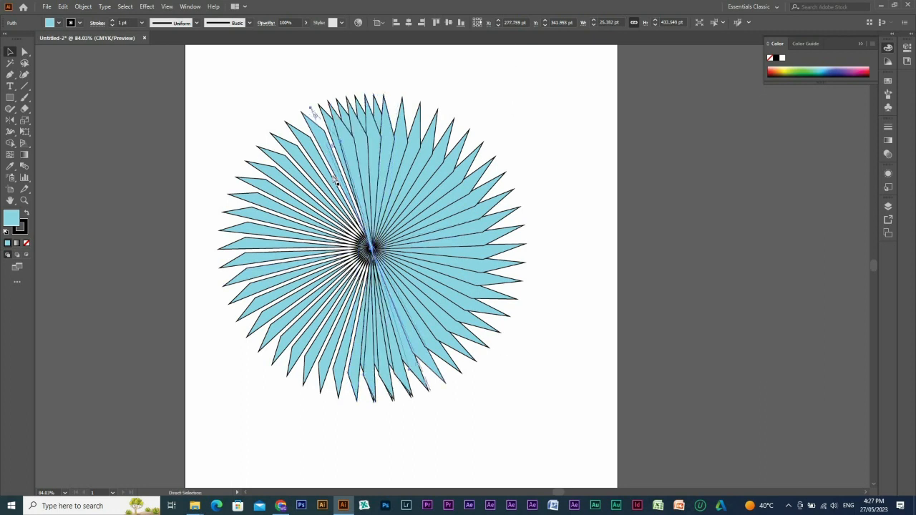
{"action": "key", "text": "ctrl+d"}
{"action": "key", "text": "ctrl+d"}
{"action": "key", "text": "ctrl+d"}
{"action": "key", "text": "ctrl+d"}
{"action": "key", "text": "ctrl+d"}
{"action": "key", "text": "ctrl+d"}
{"action": "key", "text": "ctrl+d"}
{"action": "key", "text": "ctrl+d"}
{"action": "key", "text": "ctrl+d"}
{"action": "key", "text": "ctrl+d"}
{"action": "key", "text": "ctrl+d"}
{"action": "key", "text": "ctrl+d"}
{"action": "key", "text": "ctrl+d"}
{"action": "key", "text": "ctrl+d"}
{"action": "key", "text": "ctrl+d"}
{"action": "key", "text": "ctrl+d"}
{"action": "key", "text": "ctrl+d"}
{"action": "key", "text": "ctrl+d"}
{"action": "key", "text": "ctrl+d"}
{"action": "key", "text": "ctrl+d"}
{"action": "key", "text": "ctrl+d"}
{"action": "key", "text": "ctrl+d"}
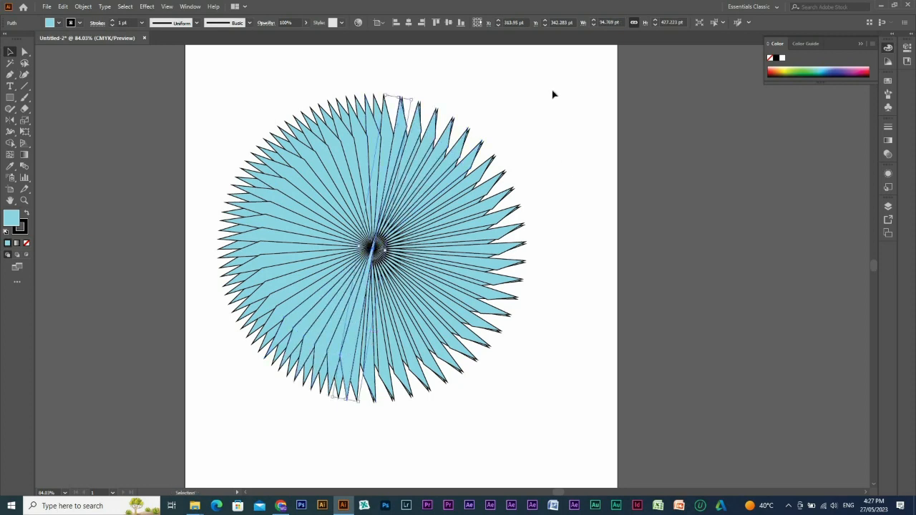
Remove the black stroke from all blades of the radial pattern
{"action": "left_click_drag", "start_coordinate": [553, 91], "coordinate": [187, 398]}
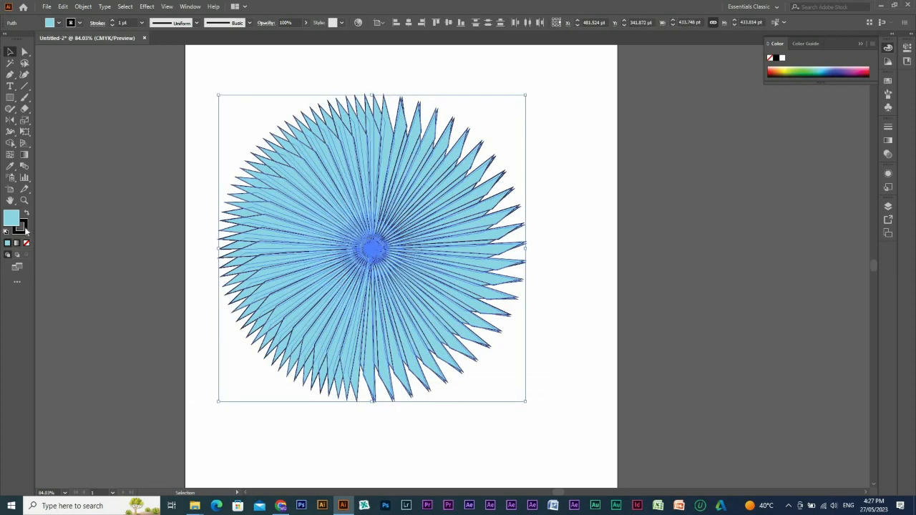
{"action": "left_click", "coordinate": [27, 230]}
{"action": "left_click", "coordinate": [27, 243]}
{"action": "left_click", "coordinate": [667, 247]}
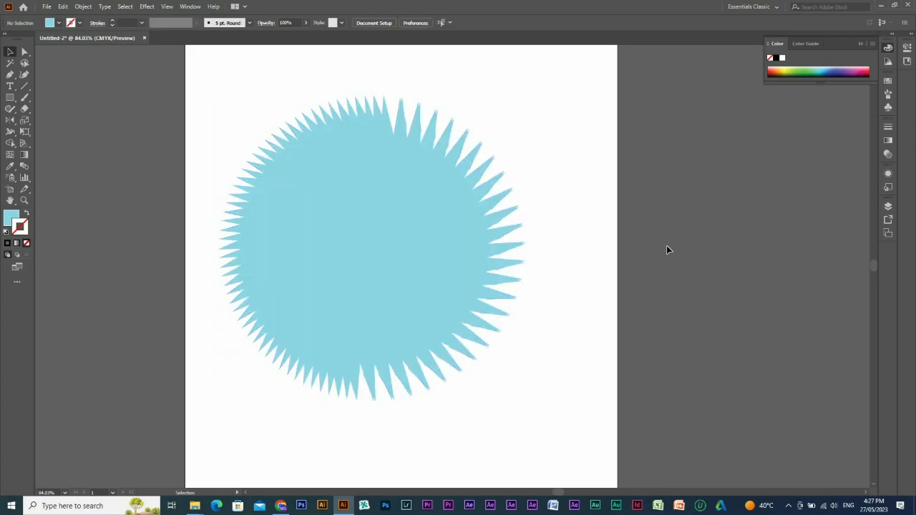
Undo the stroke removal and delete the entire radial pattern from the artboard
{"action": "key", "text": "a"}
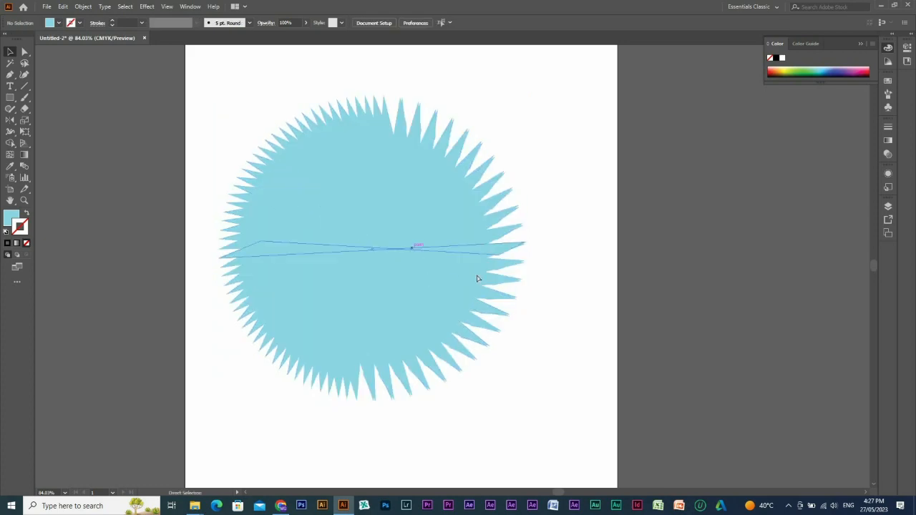
{"action": "key", "text": "ctrl+z"}
{"action": "left_click_drag", "start_coordinate": [191, 96], "coordinate": [620, 429]}
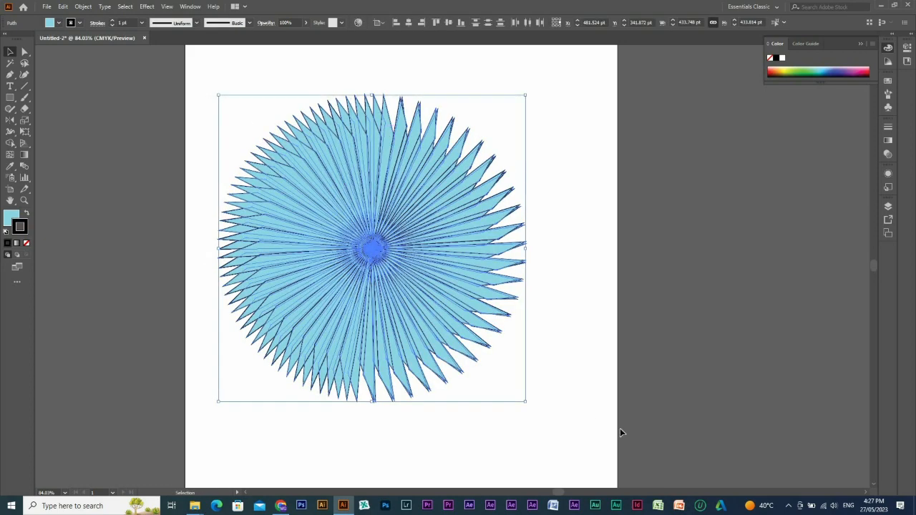
{"action": "key", "text": "Delete"}
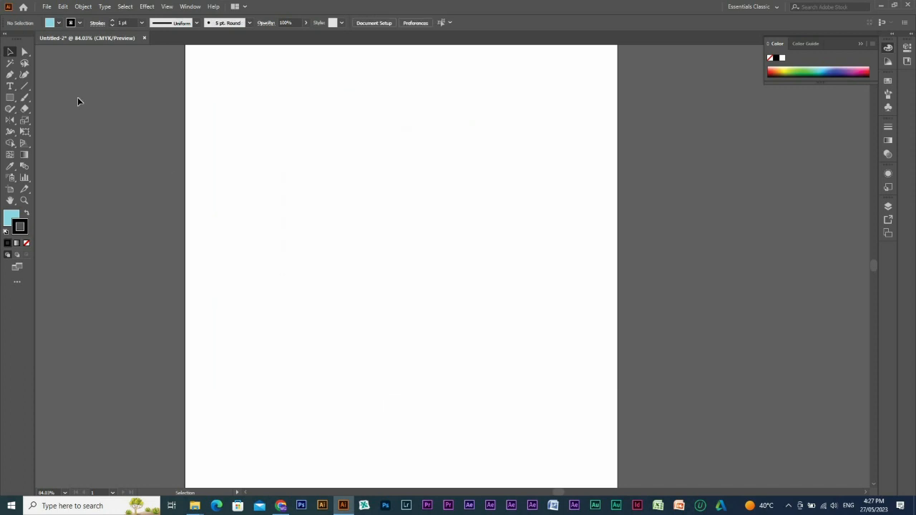
Draw a small rectangle about 22 by 37 pt in the artboard's upper part and duplicate it straight below in the lower part
{"action": "left_click", "coordinate": [10, 101]}
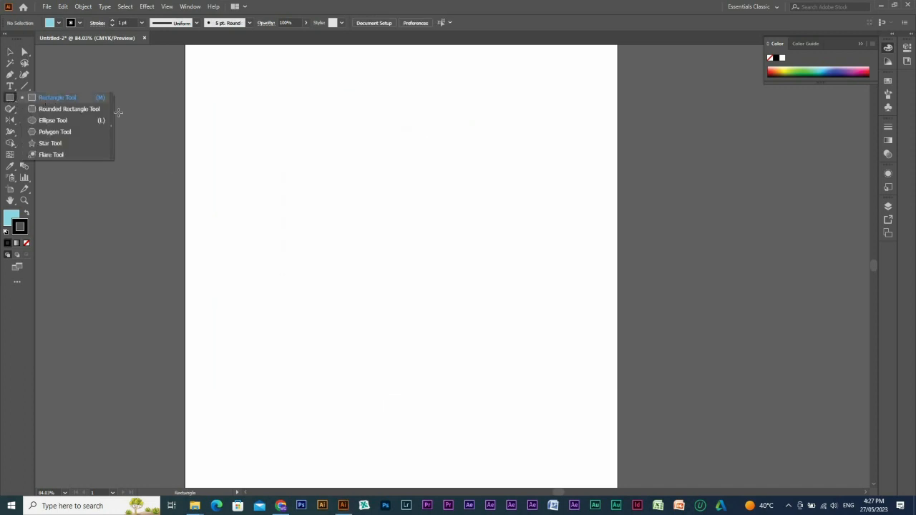
{"action": "left_click_drag", "start_coordinate": [349, 101], "coordinate": [366, 128]}
{"action": "key", "text": "v"}
{"action": "left_click_drag", "start_coordinate": [359, 311], "coordinate": [358, 358]}
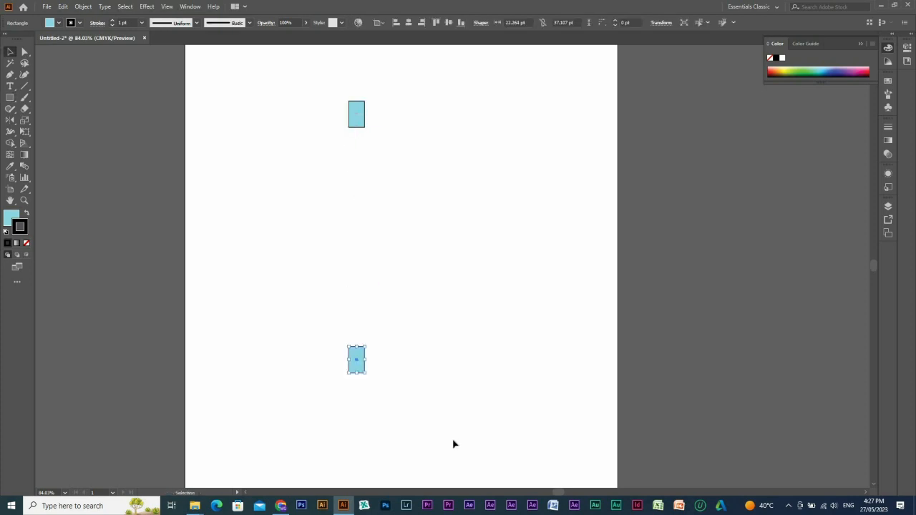
Move both rectangles together to the artboard's horizontal centre and create a copy of the pair rotated counterclockwise by about 30°
{"action": "left_click_drag", "start_coordinate": [454, 444], "coordinate": [292, 74]}
{"action": "left_click_drag", "start_coordinate": [360, 112], "coordinate": [405, 128]}
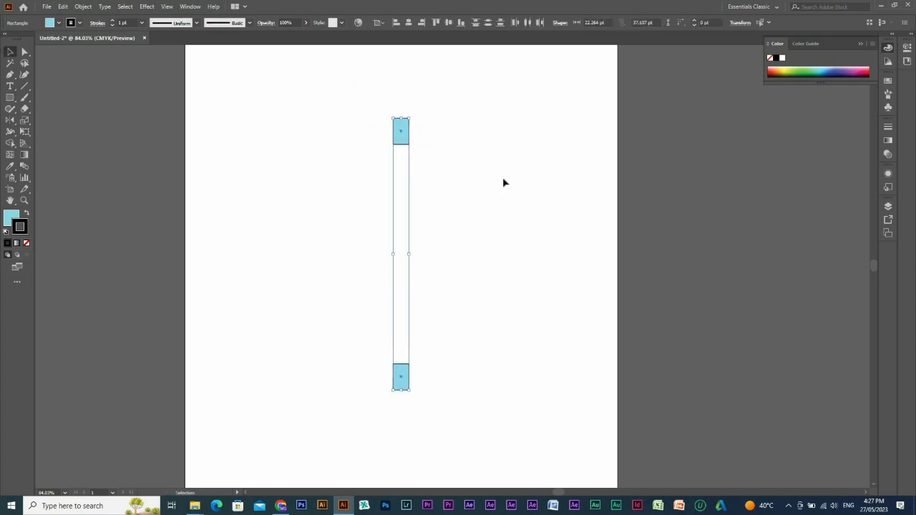
{"action": "right_click", "coordinate": [404, 134]}
{"action": "mouse_move", "coordinate": [438, 270]}
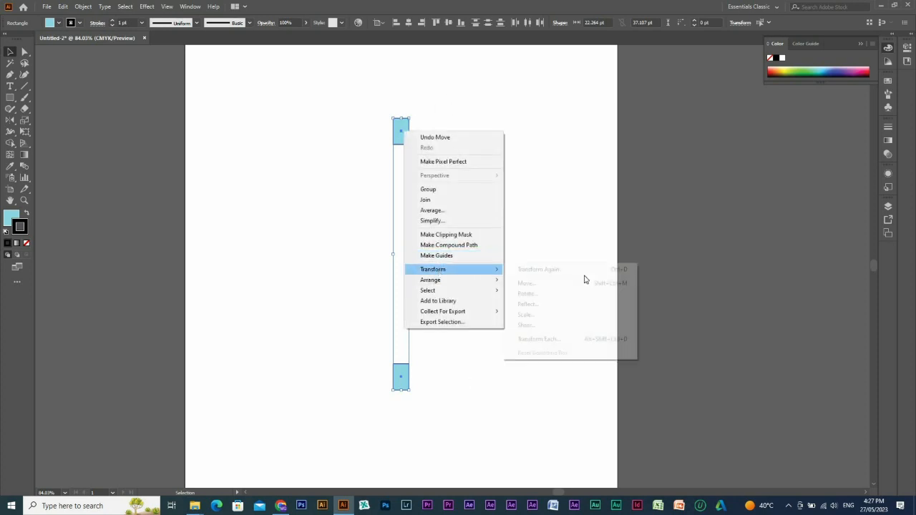
{"action": "left_click", "coordinate": [534, 295]}
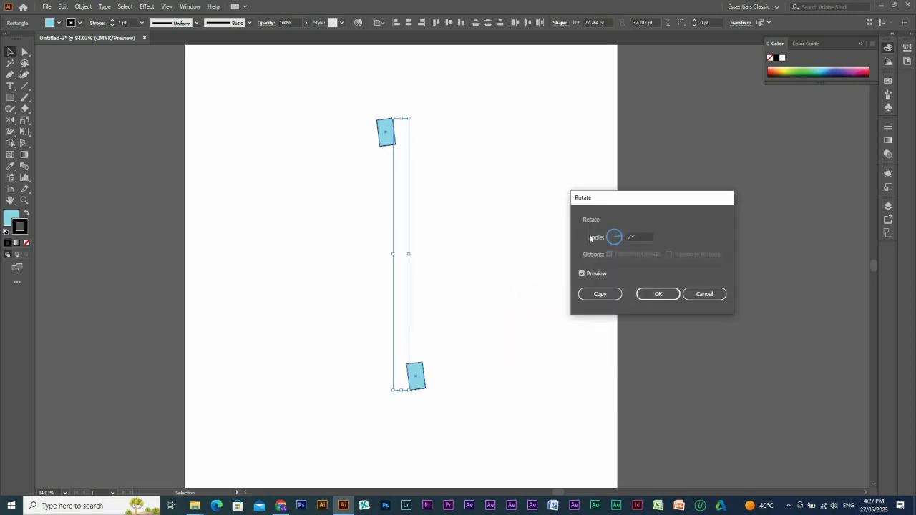
{"action": "left_click", "coordinate": [600, 294]}
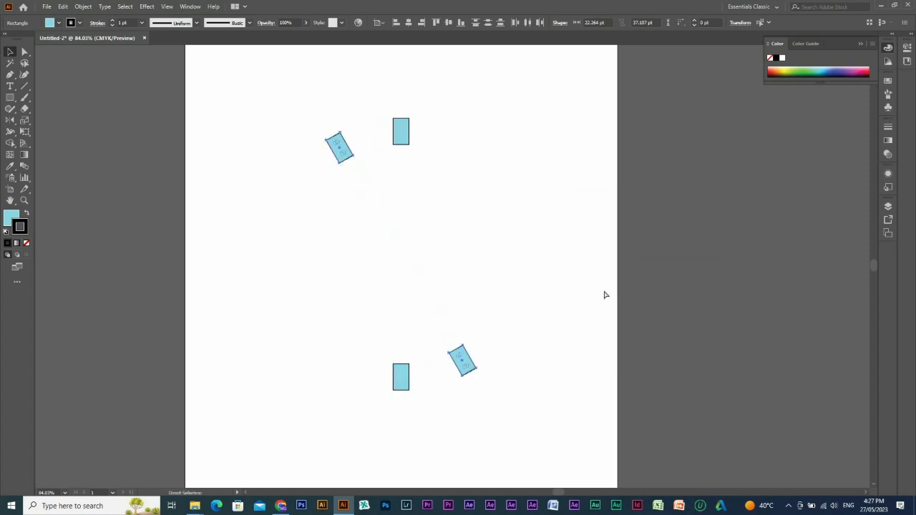
Repeat the rotated copy four times to complete a ring of twelve rectangles
{"action": "key", "text": "ctrl+d"}
{"action": "key", "text": "ctrl+d"}
{"action": "key", "text": "ctrl+d"}
{"action": "key", "text": "ctrl+d"}
{"action": "key", "text": "v"}
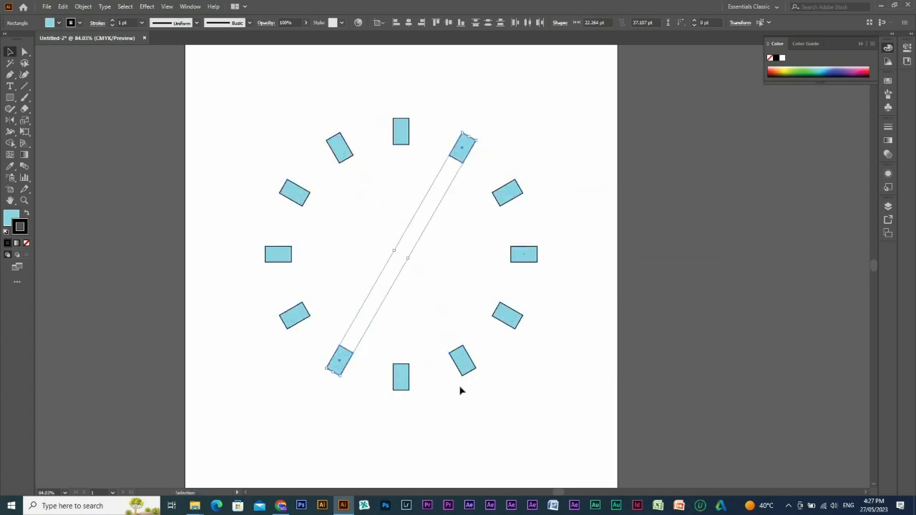
{"action": "left_click_drag", "start_coordinate": [206, 99], "coordinate": [599, 476]}
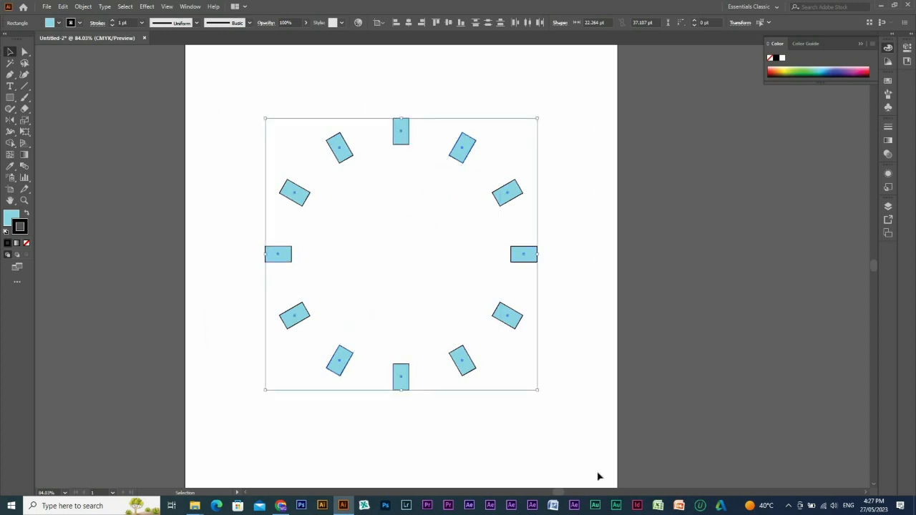
{"action": "right_click", "coordinate": [418, 202]}
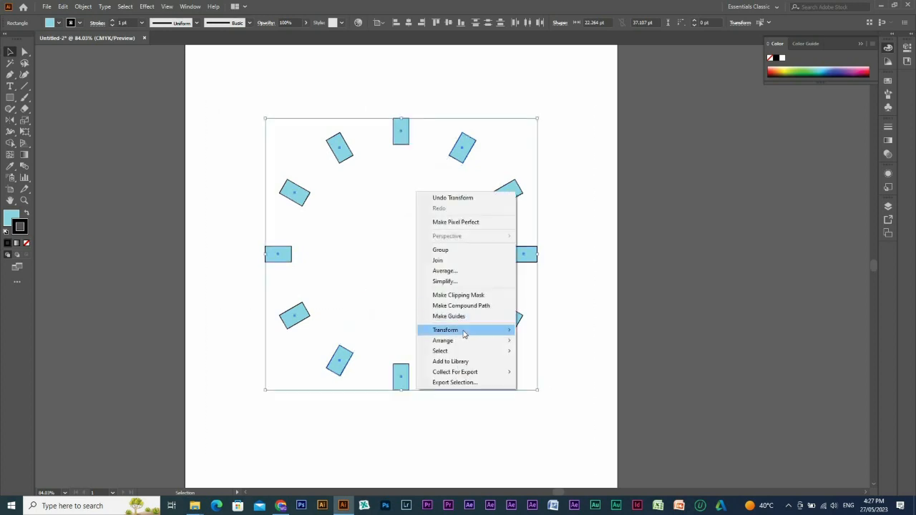
{"action": "mouse_move", "coordinate": [466, 331]}
{"action": "left_click", "coordinate": [617, 184]}
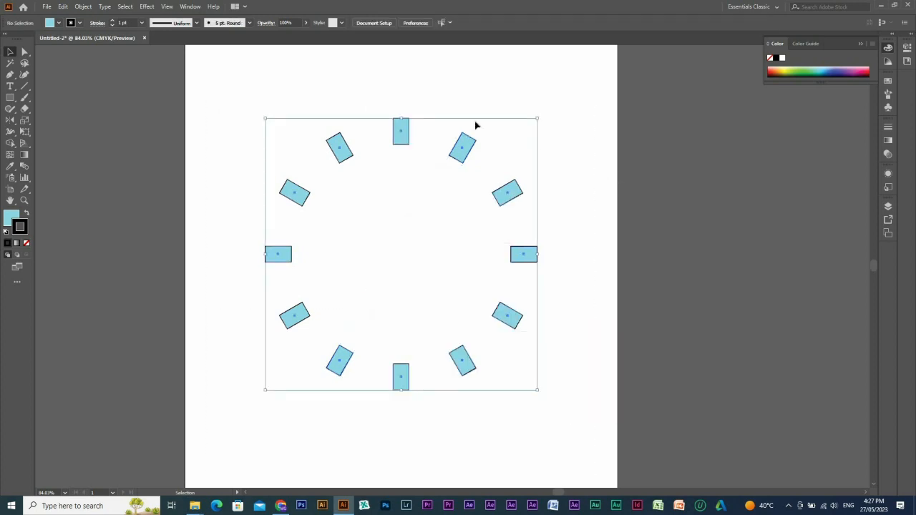
Select the whole ring of rectangles and move it off to the artboard's left, partly overlapping its edge
{"action": "left_click_drag", "start_coordinate": [239, 116], "coordinate": [613, 449]}
{"action": "left_click_drag", "start_coordinate": [526, 255], "coordinate": [235, 201]}
Draw a slightly tilted five-pointed star about 282 by 284 pt near the artboard's centre and adjust its position slightly
{"action": "left_click", "coordinate": [10, 98]}
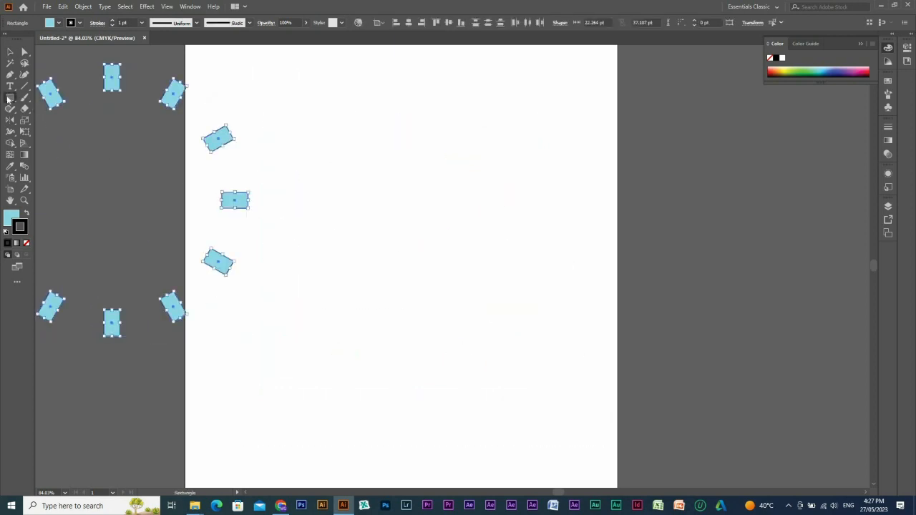
{"action": "left_click", "coordinate": [45, 144]}
{"action": "left_click_drag", "start_coordinate": [341, 174], "coordinate": [425, 342]}
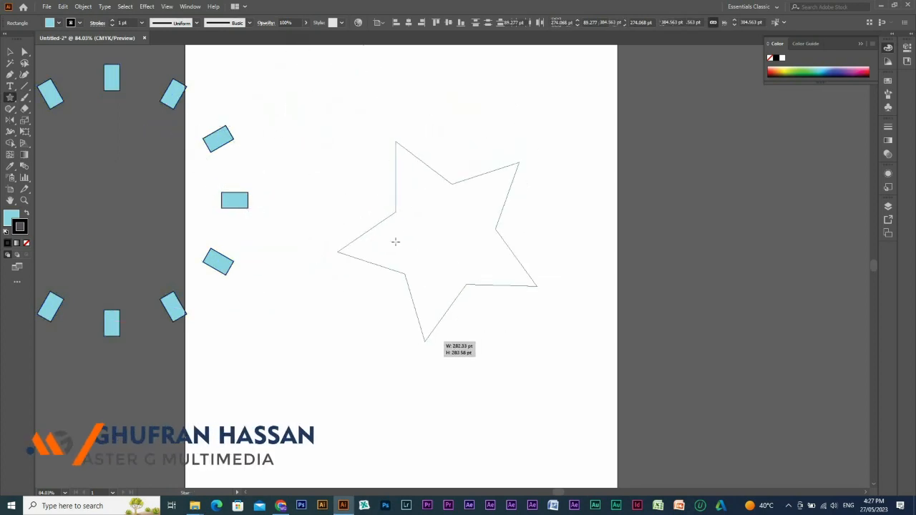
{"action": "key", "text": "v"}
{"action": "left_click_drag", "start_coordinate": [451, 195], "coordinate": [438, 222]}
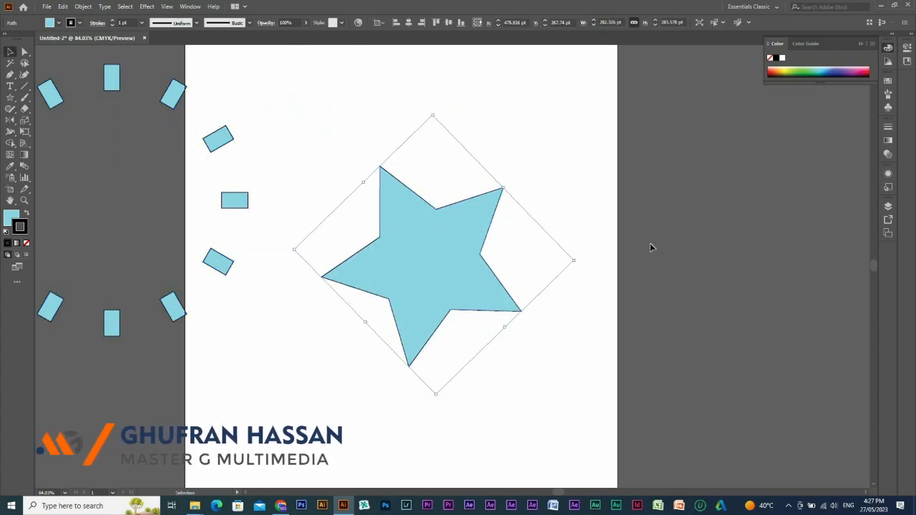
Reflect the star across the vertical axis as a copy, toggling the preview to compare the result
{"action": "right_click", "coordinate": [441, 241]}
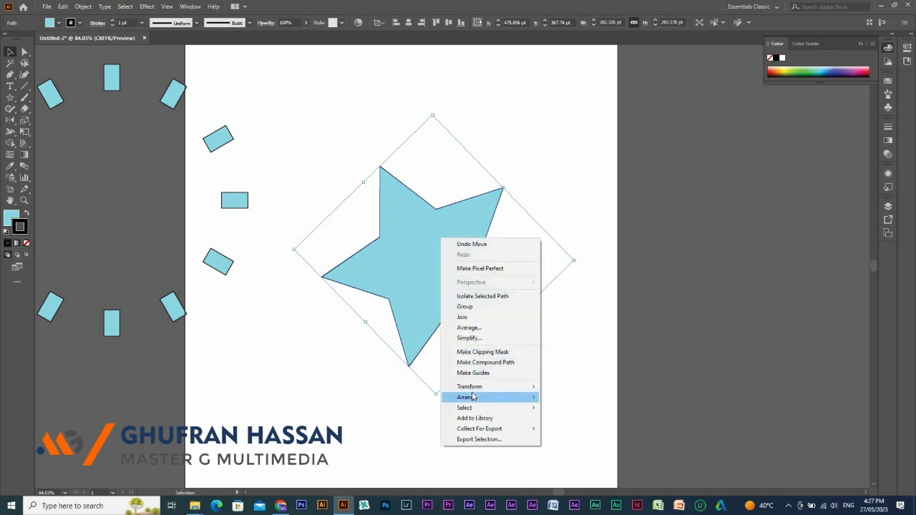
{"action": "mouse_move", "coordinate": [481, 388]}
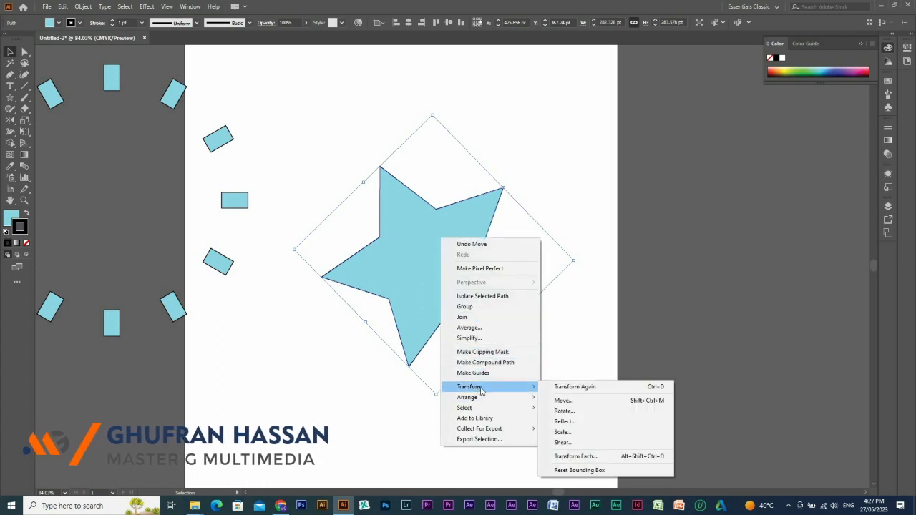
{"action": "left_click", "coordinate": [570, 421]}
{"action": "left_click_drag", "start_coordinate": [549, 215], "coordinate": [667, 224]}
{"action": "left_click", "coordinate": [661, 262]}
{"action": "left_click", "coordinate": [658, 272]}
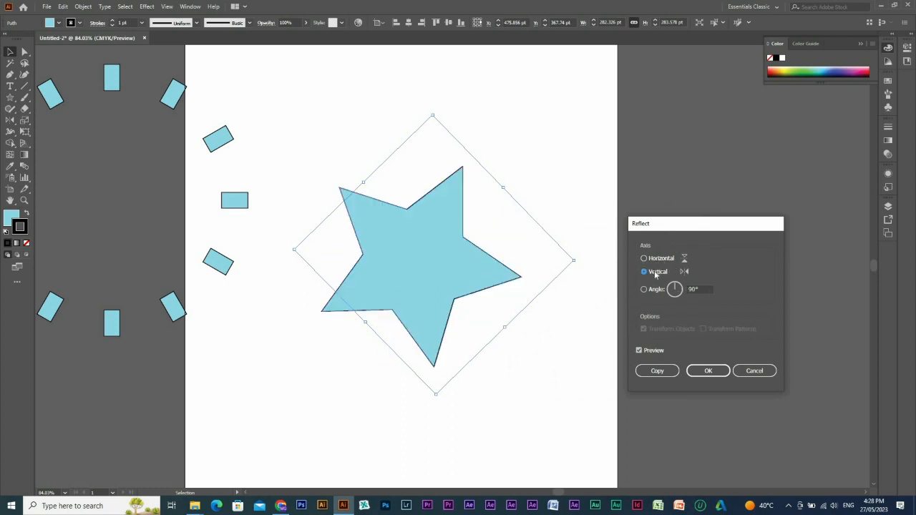
{"action": "left_click", "coordinate": [654, 352]}
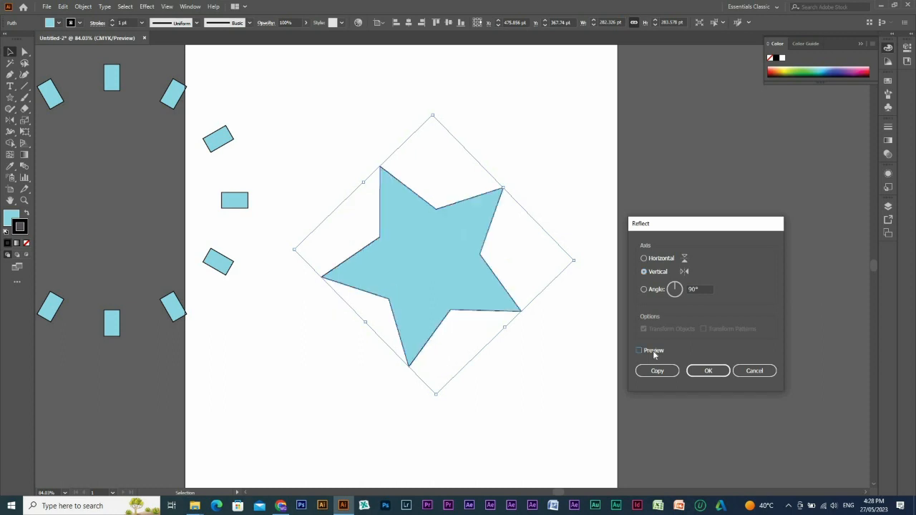
{"action": "left_click", "coordinate": [653, 351]}
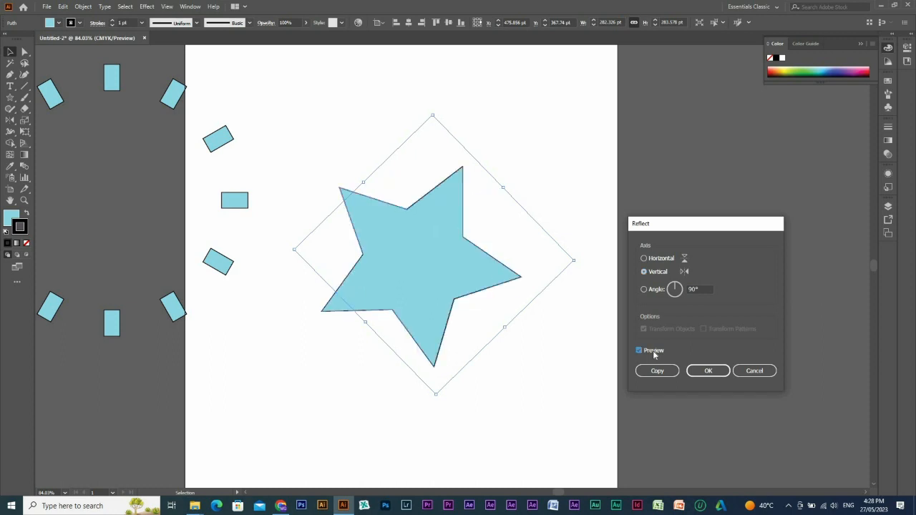
{"action": "left_click", "coordinate": [656, 372]}
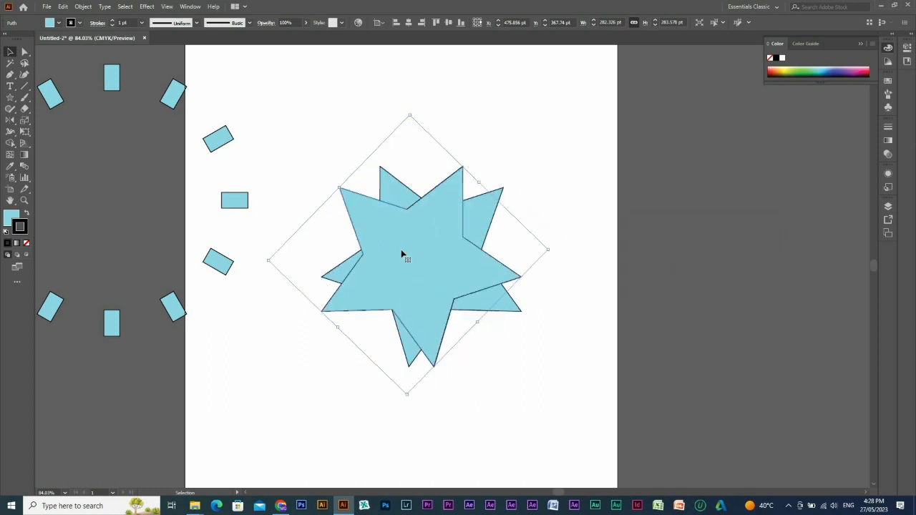
Select both overlapping stars and move them together off the artboard to its right
{"action": "left_click_drag", "start_coordinate": [606, 167], "coordinate": [420, 332]}
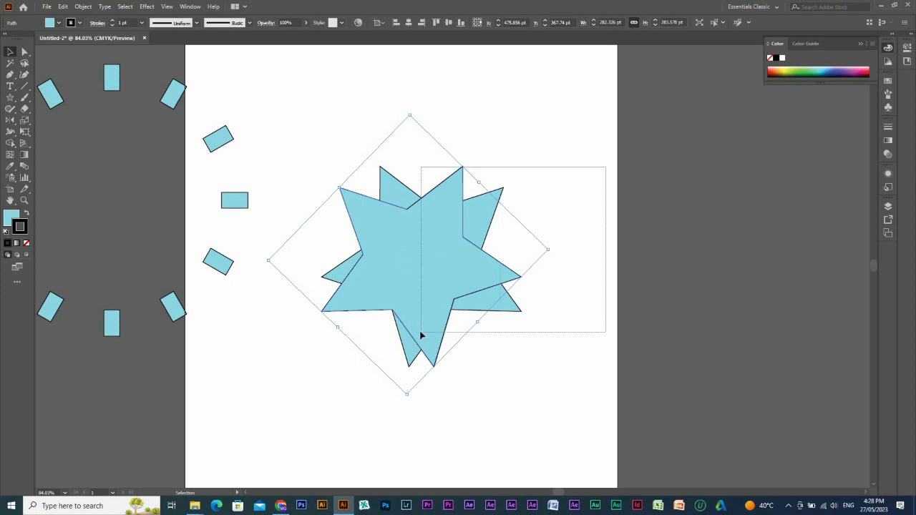
{"action": "mouse_move", "coordinate": [449, 261]}
{"action": "left_mouse_down"}
{"action": "mouse_move", "coordinate": [595, 248]}
{"action": "mouse_move", "coordinate": [460, 296]}
{"action": "mouse_move", "coordinate": [453, 277]}
{"action": "left_mouse_up"}
{"action": "left_click_drag", "start_coordinate": [426, 247], "coordinate": [742, 204]}
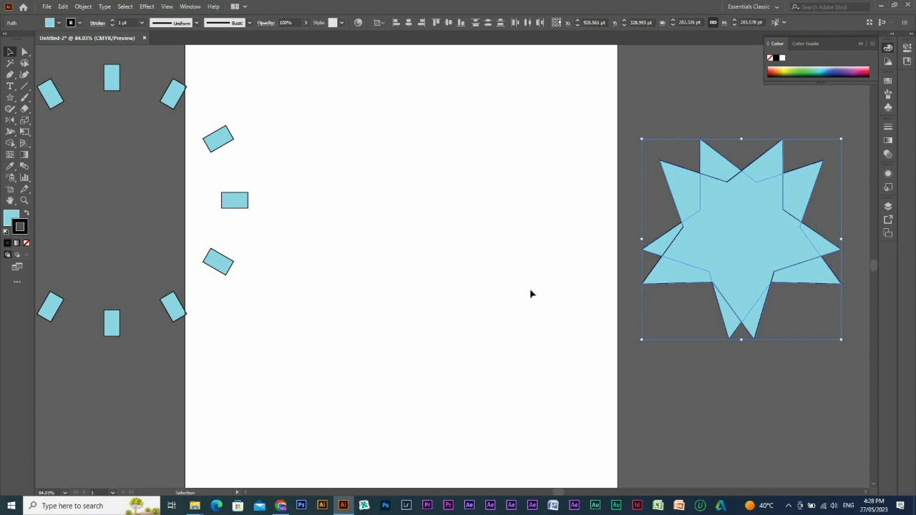
Draw a tall rectangle about 117 by 481 pt in the middle of the artboard
{"action": "left_click", "coordinate": [10, 98]}
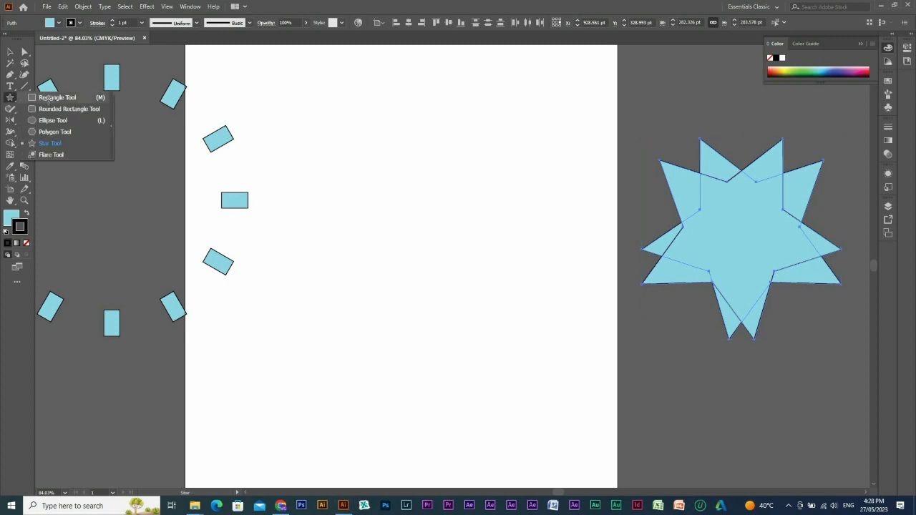
{"action": "left_click", "coordinate": [46, 99]}
{"action": "left_click", "coordinate": [10, 101]}
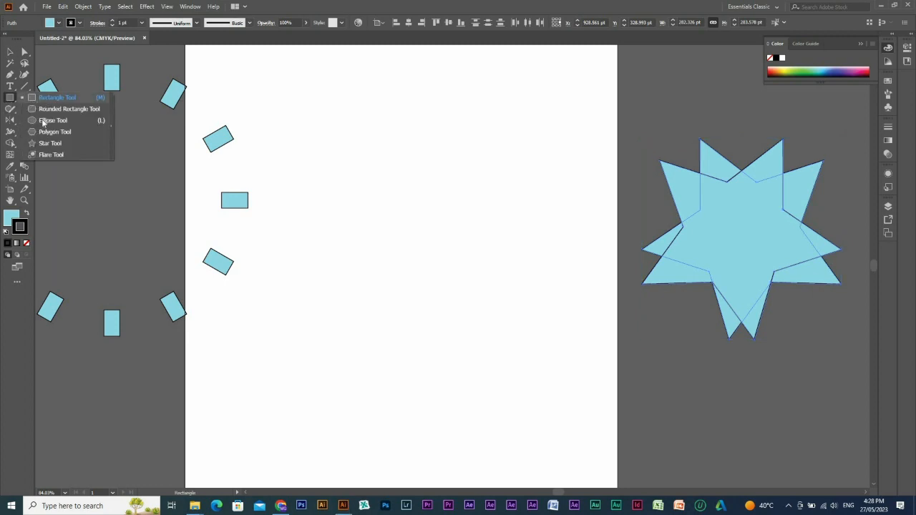
{"action": "left_click", "coordinate": [44, 101]}
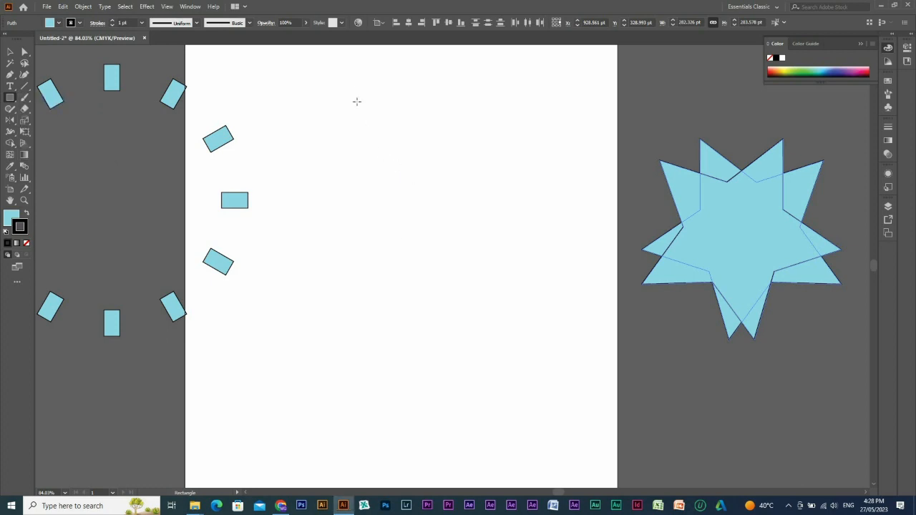
{"action": "left_click_drag", "start_coordinate": [354, 90], "coordinate": [438, 430]}
Examine the Scale transform's uniform, non-uniform and stroke options for the tall rectangle without applying them
{"action": "right_click", "coordinate": [390, 145]}
{"action": "mouse_move", "coordinate": [458, 293]}
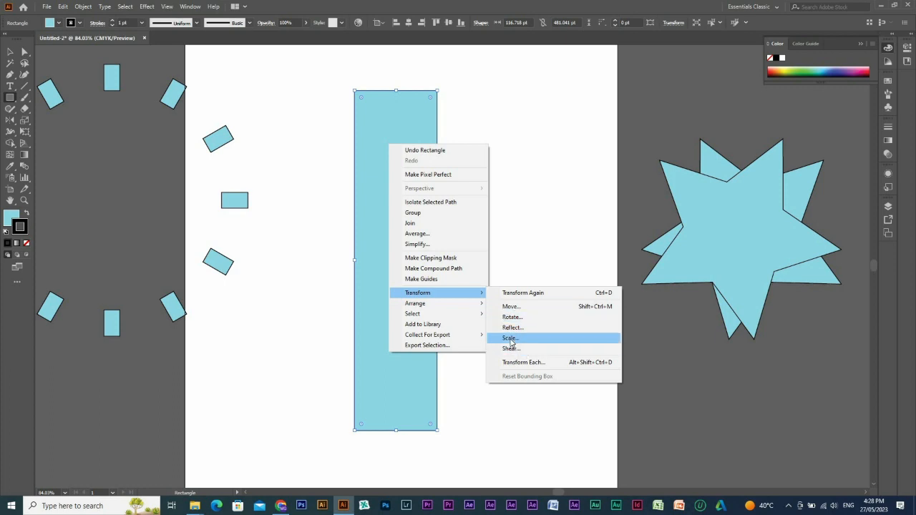
{"action": "left_click", "coordinate": [510, 339]}
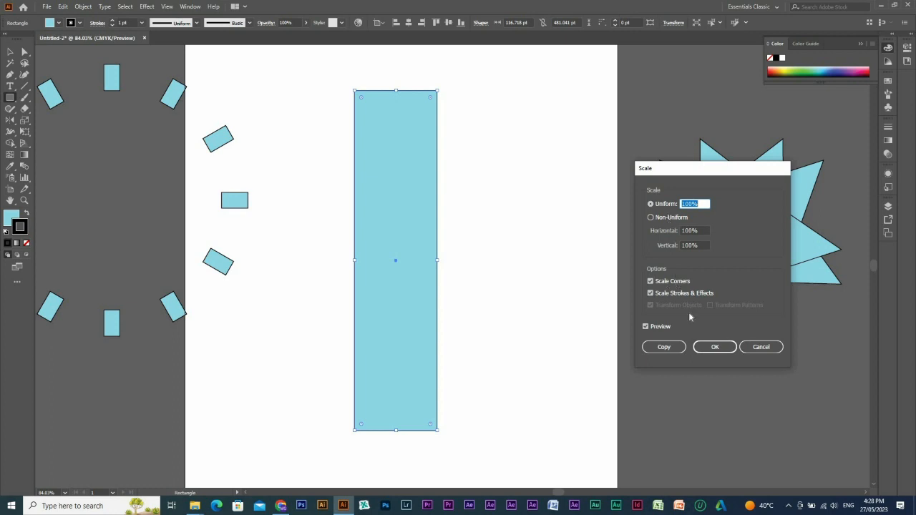
{"action": "left_click", "coordinate": [759, 346]}
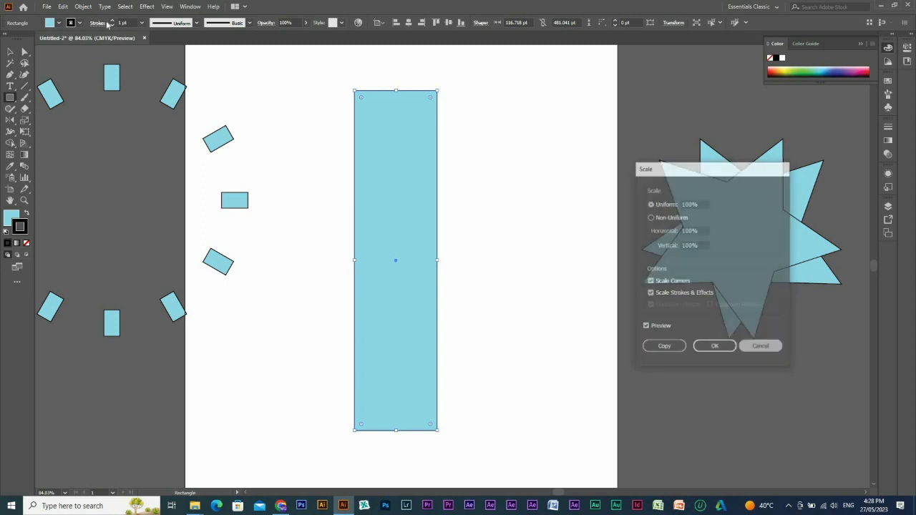
Resize the tall rectangle to about 211 by 225 pt and apply Scale with Scale Corners and Scale Strokes & Effects turned off
{"action": "key", "text": "v"}
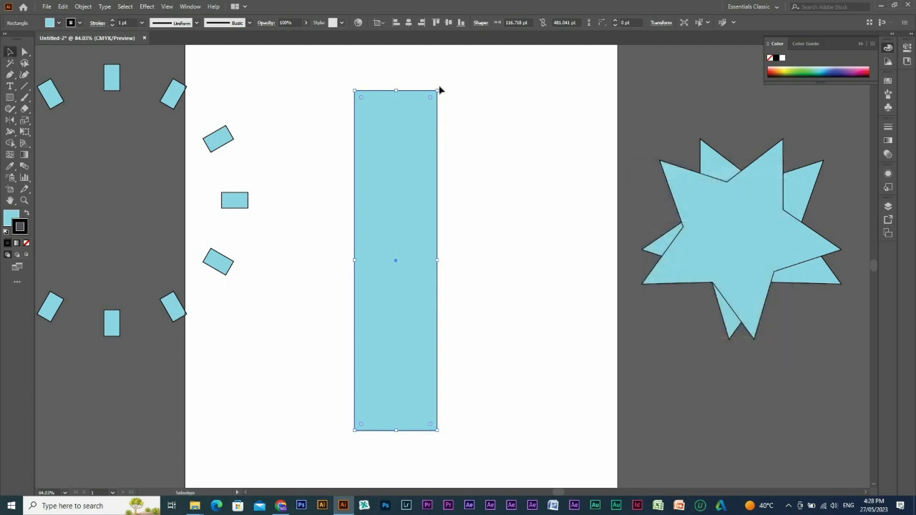
{"action": "left_click_drag", "start_coordinate": [437, 90], "coordinate": [504, 272]}
{"action": "right_click", "coordinate": [433, 279]}
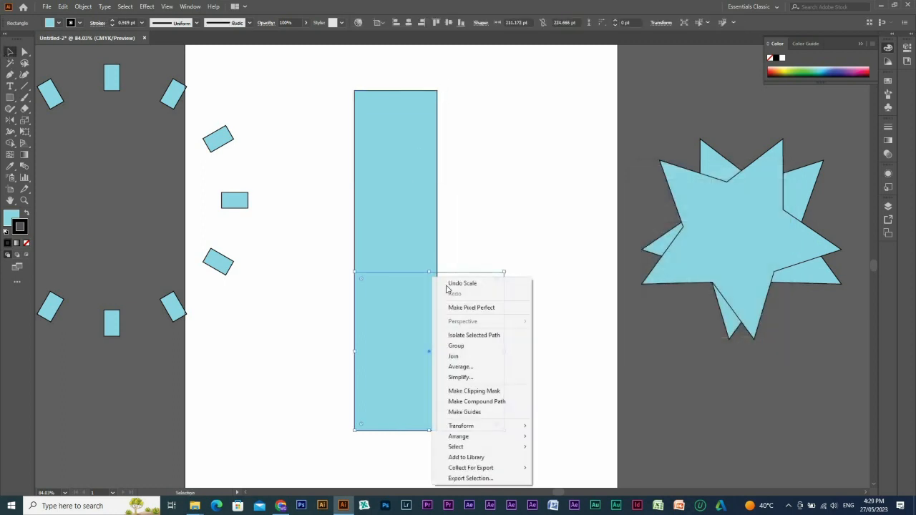
{"action": "mouse_move", "coordinate": [484, 426]}
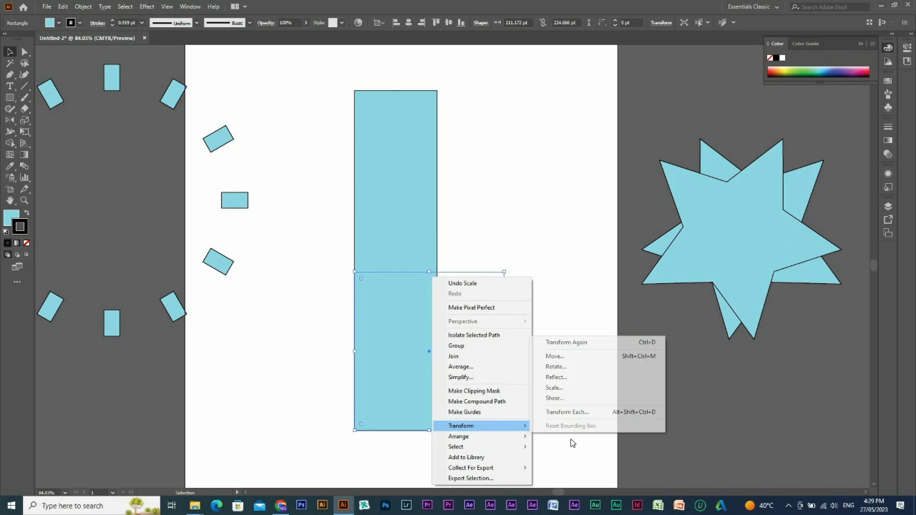
{"action": "left_click", "coordinate": [555, 388]}
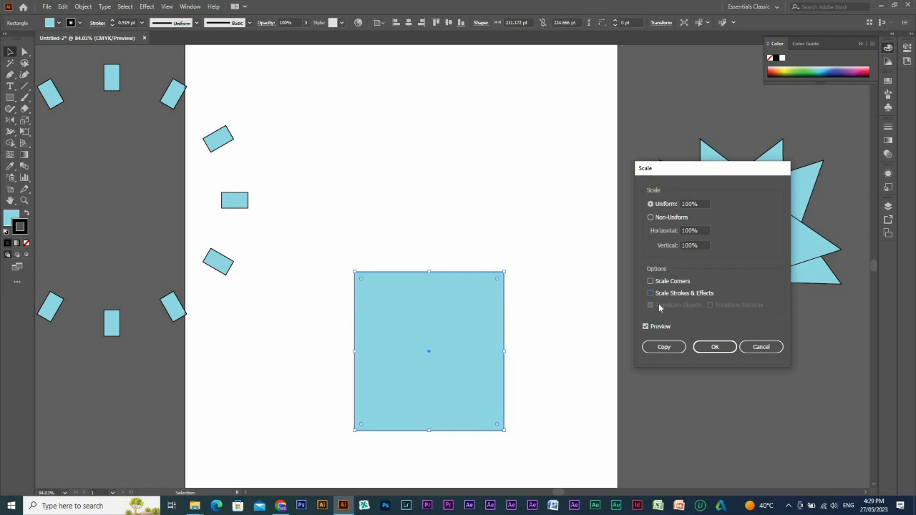
{"action": "left_click", "coordinate": [715, 347]}
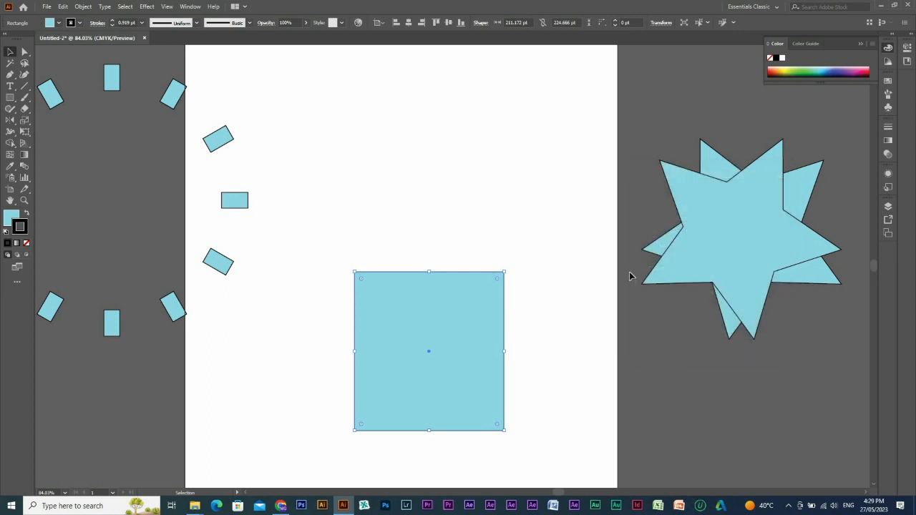
Look through the program preferences, examining the General and Guides & Grid settings
{"action": "key", "text": "ctrl+k"}
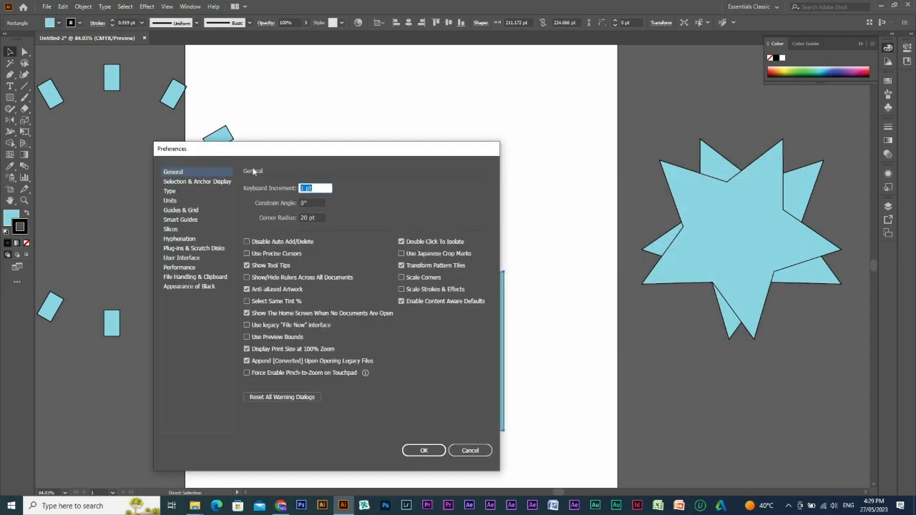
{"action": "left_click", "coordinate": [476, 447]}
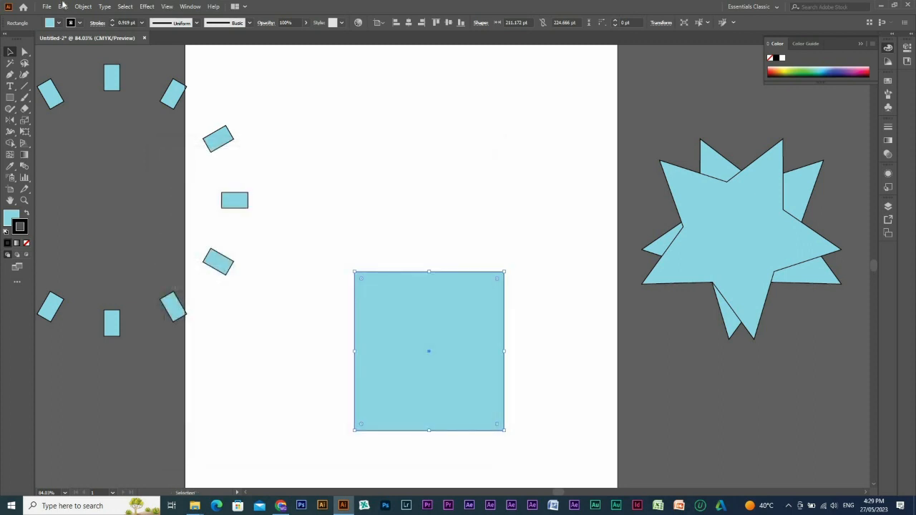
{"action": "key", "text": "alt+e"}
{"action": "mouse_move", "coordinate": [111, 311]}
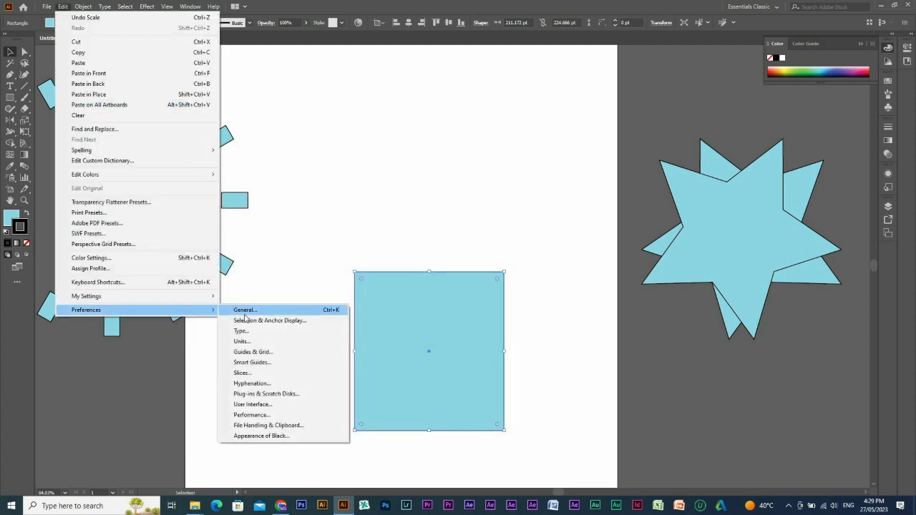
{"action": "left_click", "coordinate": [252, 312]}
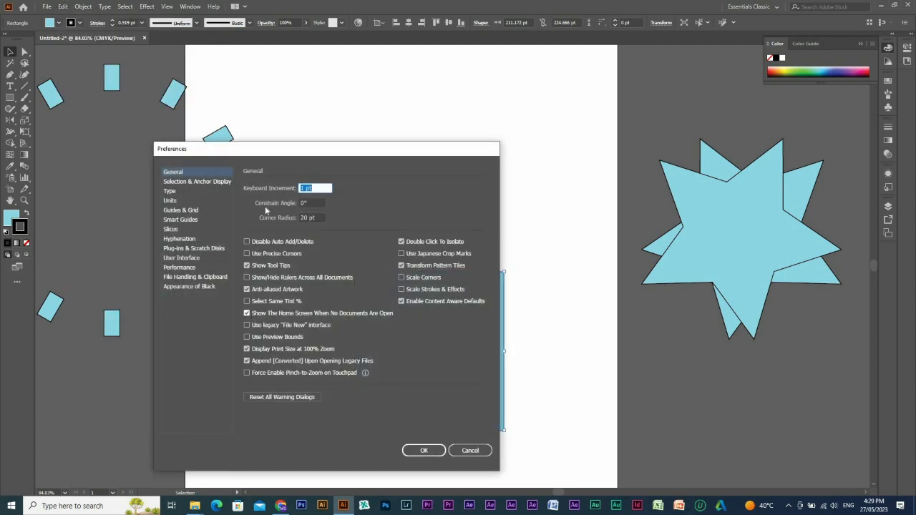
{"action": "left_click_drag", "start_coordinate": [274, 151], "coordinate": [414, 141]}
{"action": "left_click", "coordinate": [319, 211]}
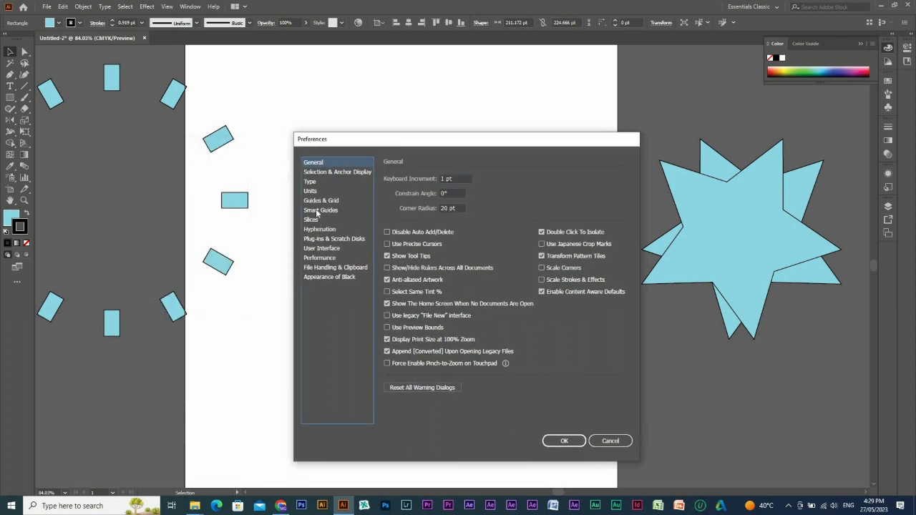
{"action": "left_click", "coordinate": [320, 201]}
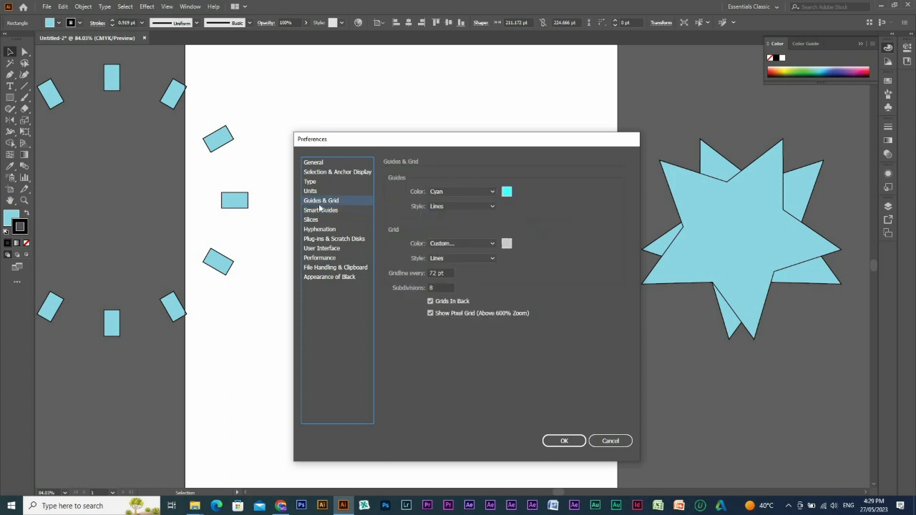
Try the lighter interface brightness levels and the largest UI scaling in the User Interface preferences, and discard the preference changes
{"action": "left_click", "coordinate": [322, 248]}
{"action": "left_click", "coordinate": [478, 181]}
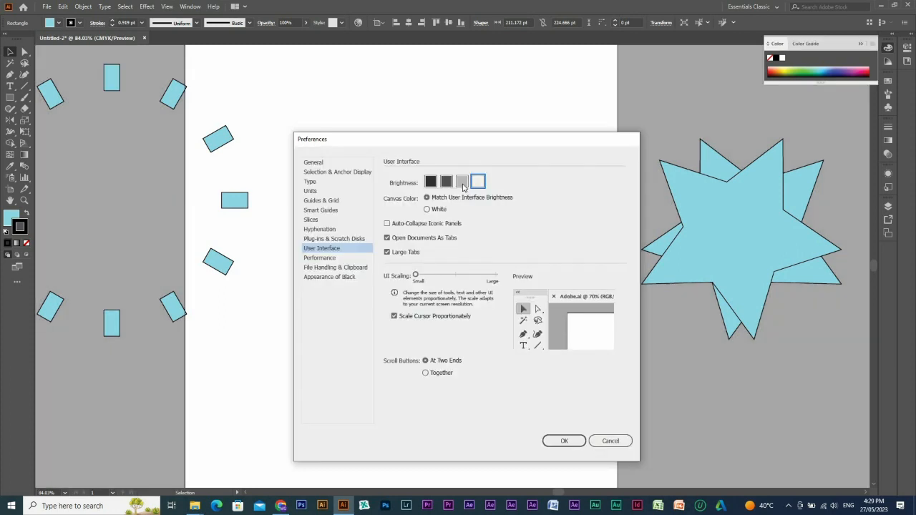
{"action": "left_click", "coordinate": [462, 181]}
{"action": "left_click", "coordinate": [446, 181]}
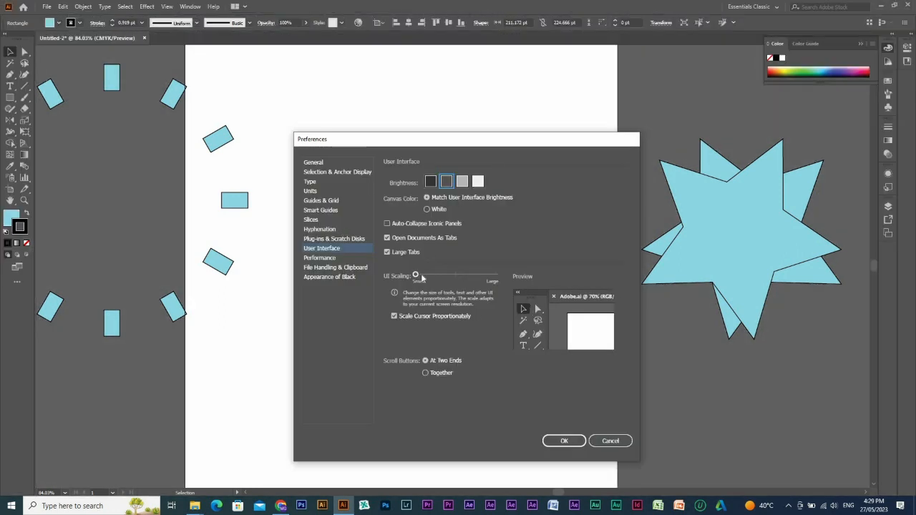
{"action": "left_click", "coordinate": [484, 276]}
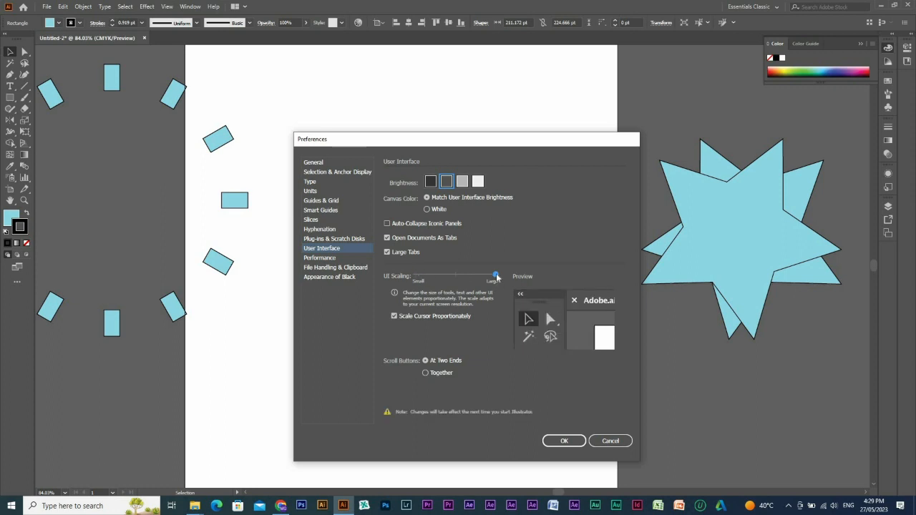
{"action": "left_click_drag", "start_coordinate": [496, 278], "coordinate": [415, 277]}
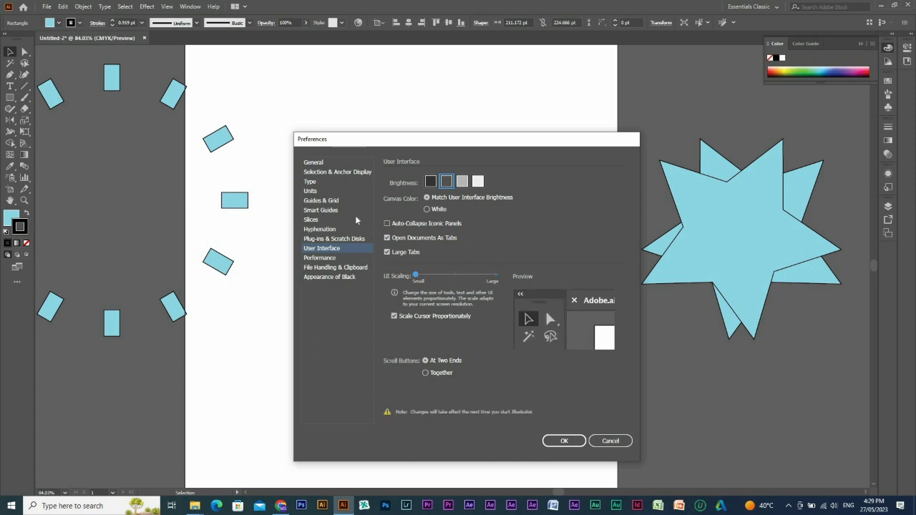
{"action": "left_click", "coordinate": [315, 165]}
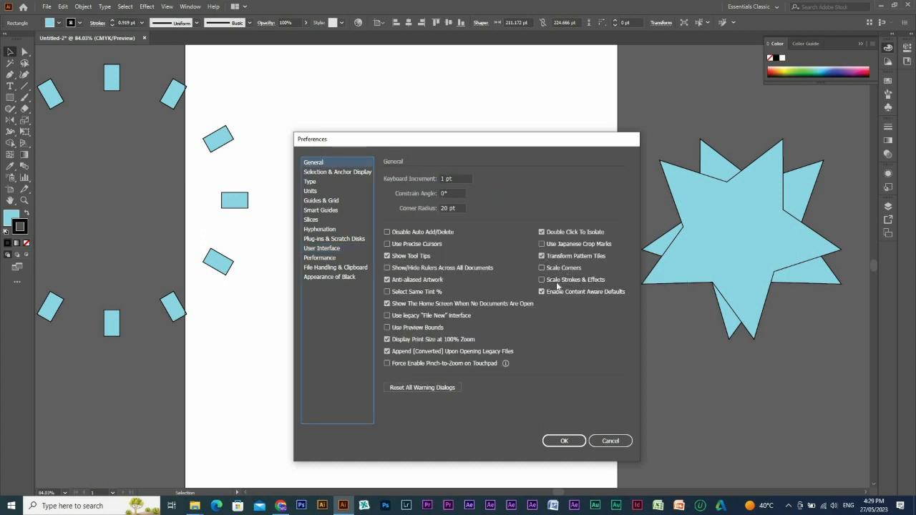
{"action": "left_click", "coordinate": [609, 441]}
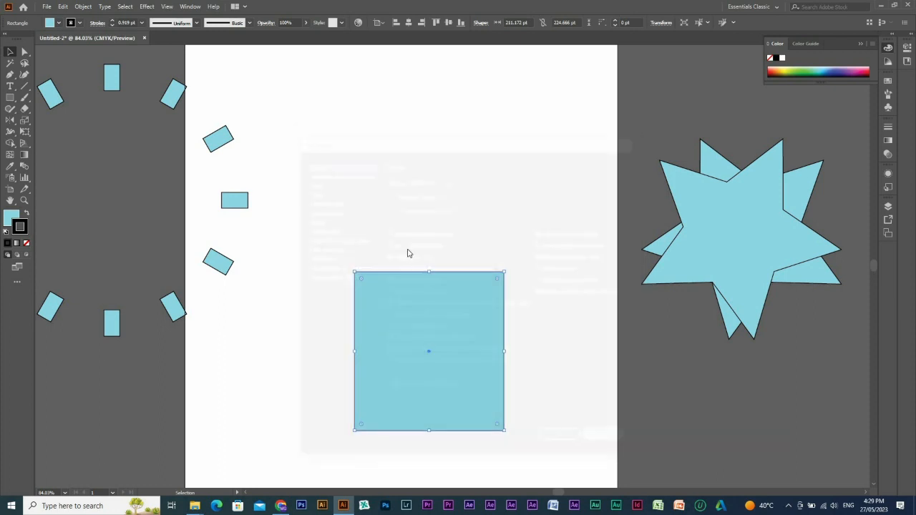
Move the large rectangle up on the artboard and check its Scale options without applying them
{"action": "left_click_drag", "start_coordinate": [452, 331], "coordinate": [444, 196]}
{"action": "right_click", "coordinate": [444, 195]}
{"action": "mouse_move", "coordinate": [501, 342]}
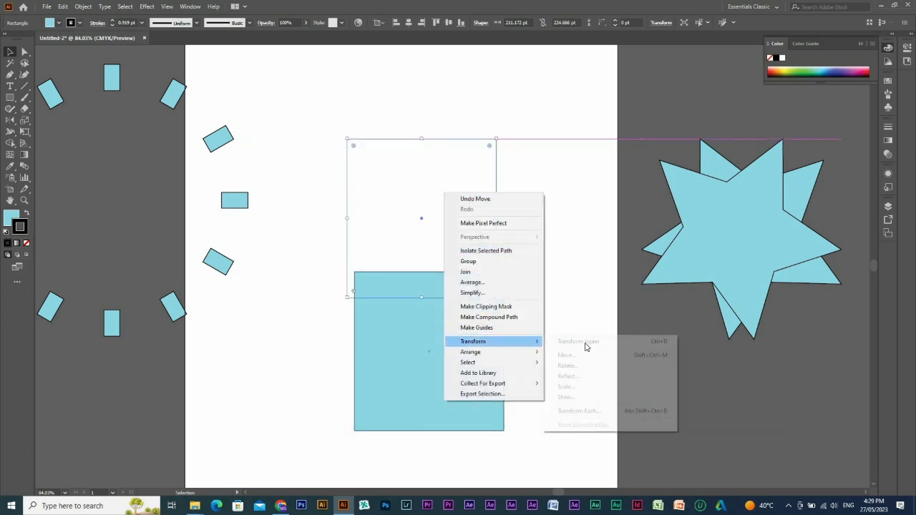
{"action": "left_click", "coordinate": [584, 387]}
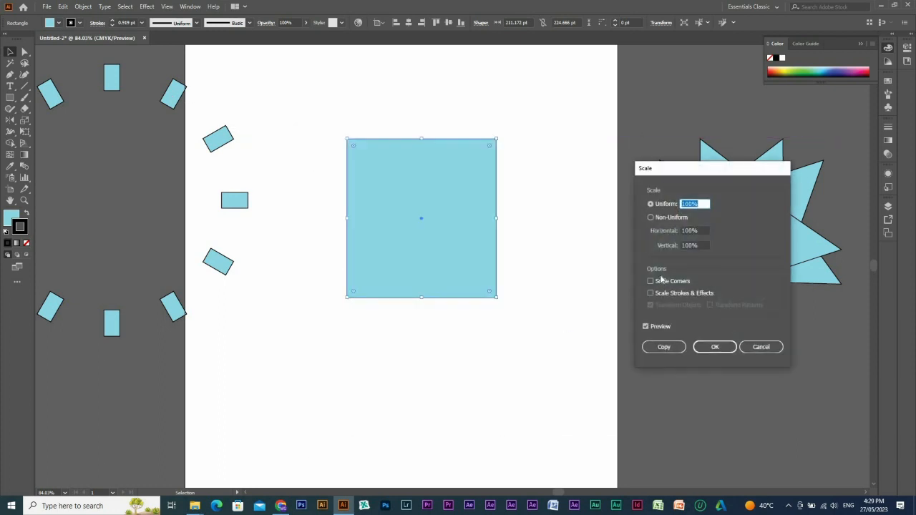
{"action": "left_click", "coordinate": [761, 346]}
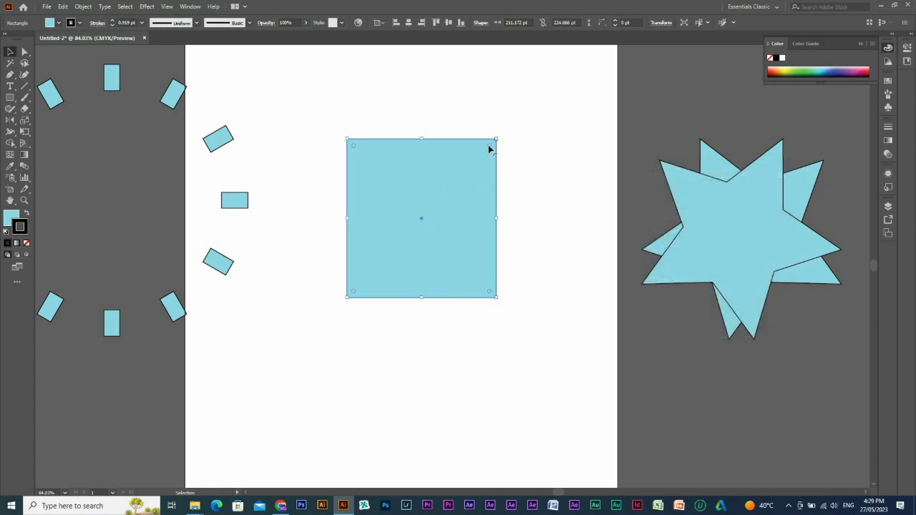
Round all corners of the large rectangle to a radius of about 38 pt and set its stroke weight to 16 pt
{"action": "left_click_drag", "start_coordinate": [489, 147], "coordinate": [469, 183]}
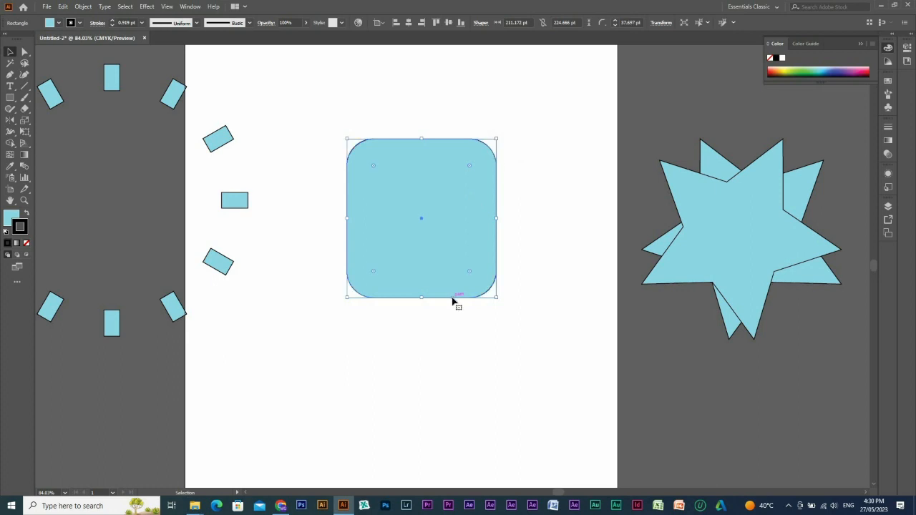
{"action": "left_click", "coordinate": [142, 22]}
{"action": "left_click", "coordinate": [154, 189]}
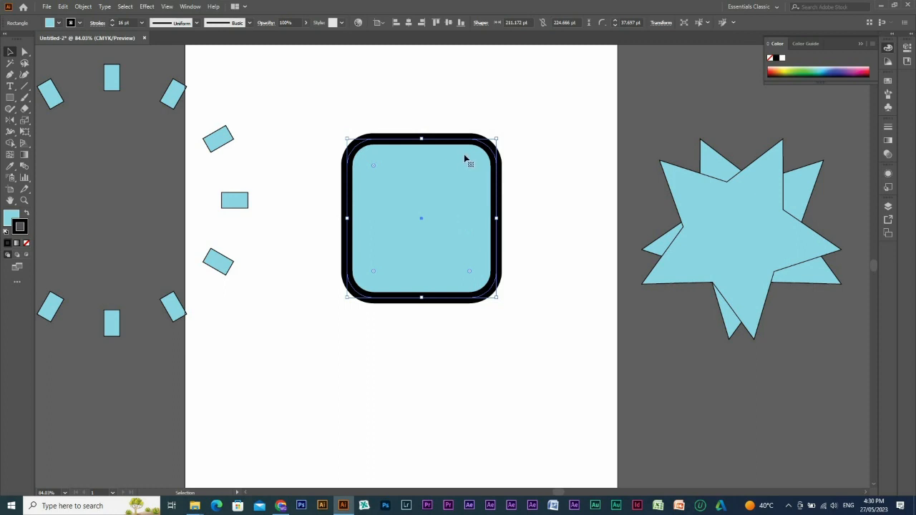
Try shrinking the rounded rectangle toward its centre several times, to about 75 by 75 pt, and undo each resize
{"action": "key", "text": "space"}
{"action": "left_click_drag", "start_coordinate": [521, 175], "coordinate": [614, 247]}
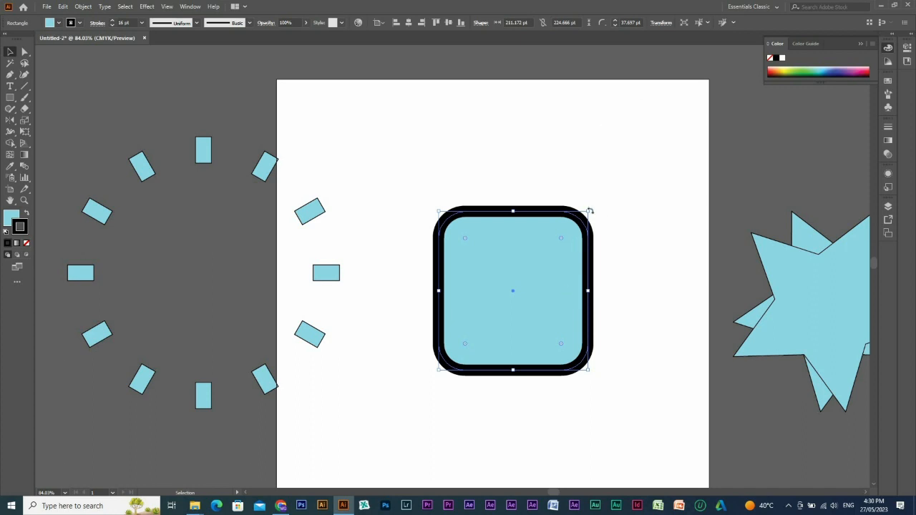
{"action": "left_click_drag", "start_coordinate": [589, 211], "coordinate": [549, 269]}
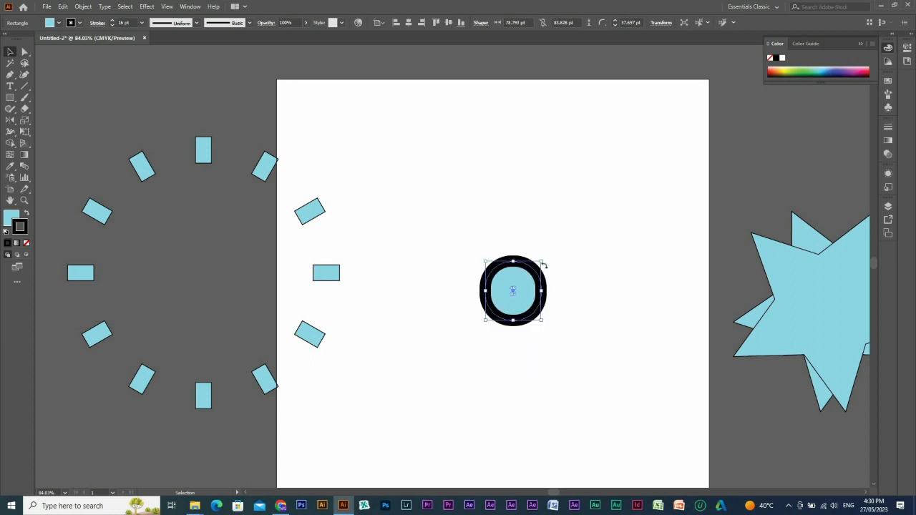
{"action": "key", "text": "ctrl+z"}
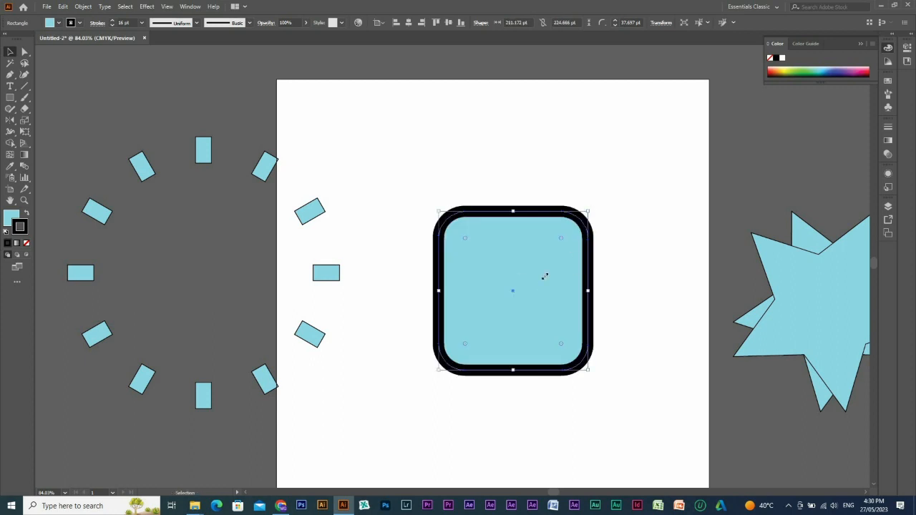
{"action": "left_click_drag", "start_coordinate": [544, 276], "coordinate": [531, 299]}
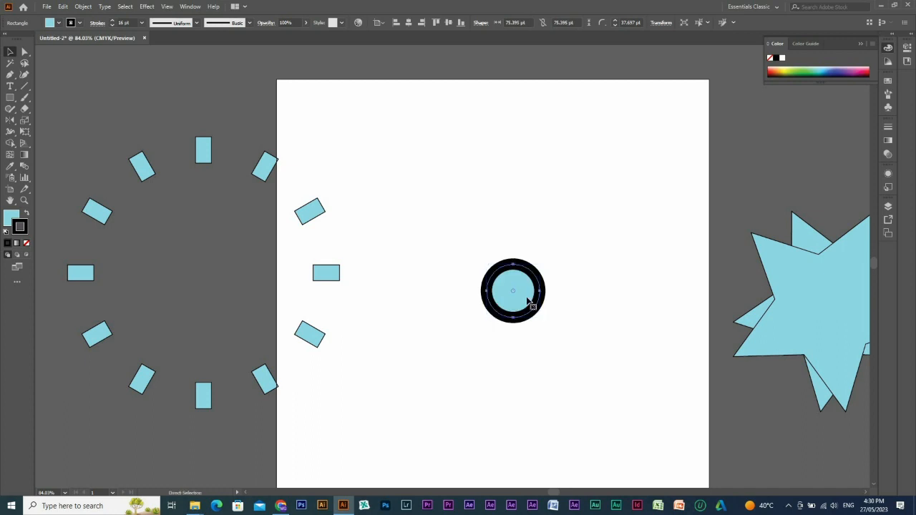
{"action": "key", "text": "ctrl+z"}
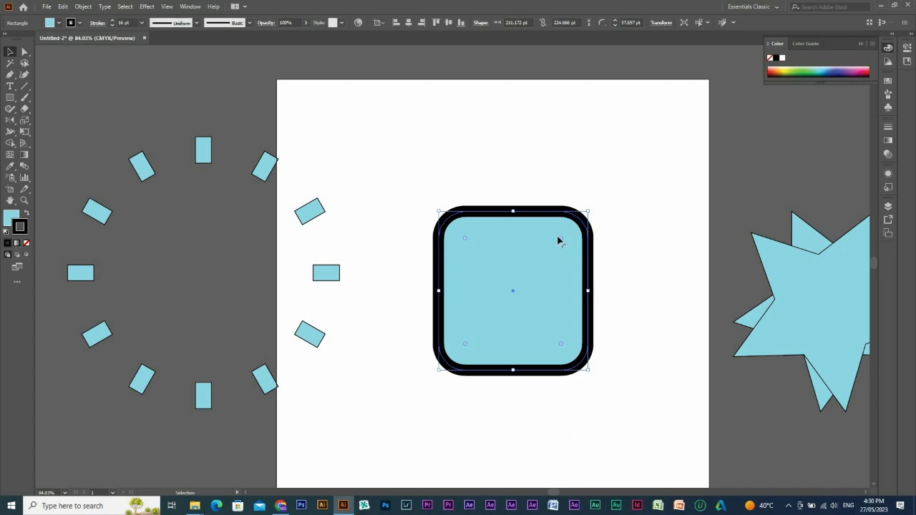
{"action": "left_click_drag", "start_coordinate": [588, 212], "coordinate": [537, 276]}
{"action": "key", "text": "ctrl+z"}
{"action": "left_click_drag", "start_coordinate": [319, 174], "coordinate": [554, 270]}
{"action": "left_click_drag", "start_coordinate": [693, 278], "coordinate": [554, 269]}
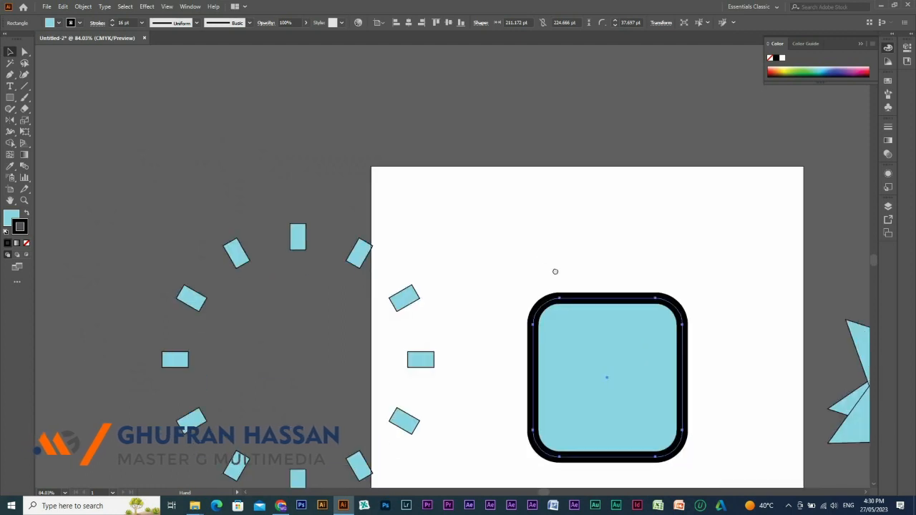
{"action": "left_click_drag", "start_coordinate": [691, 319], "coordinate": [583, 208]}
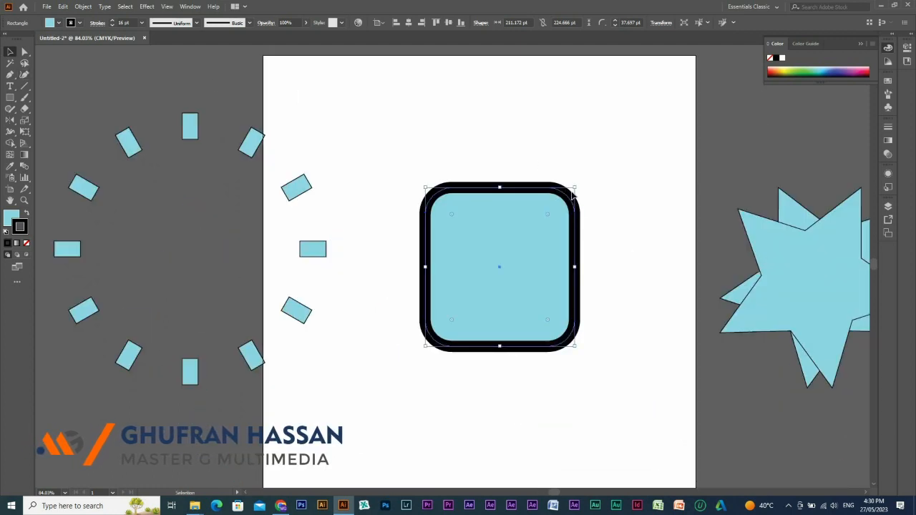
{"action": "left_click_drag", "start_coordinate": [575, 188], "coordinate": [523, 245]}
{"action": "key", "text": "ctrl+z"}
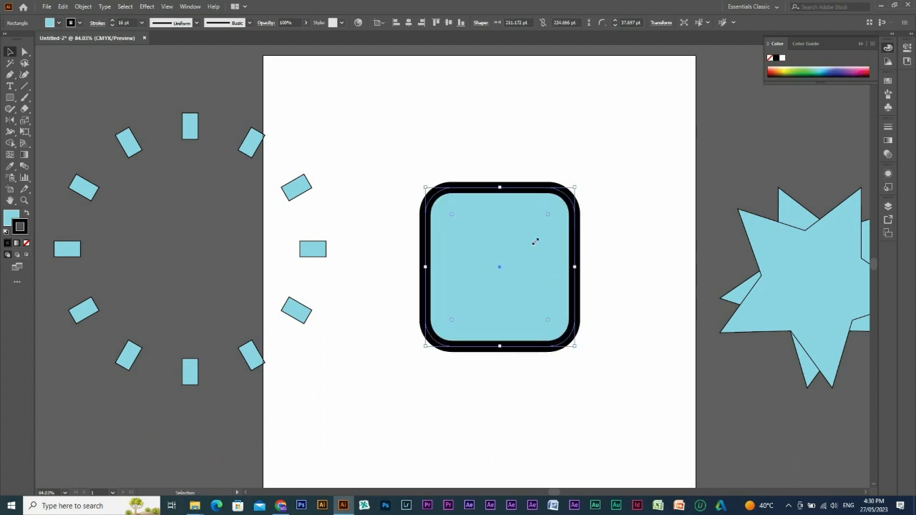
{"action": "left_click_drag", "start_coordinate": [536, 241], "coordinate": [524, 251]}
{"action": "key", "text": "ctrl+z"}
Draw a closed, curvy freeform shape about 356 by 282 pt across the artboard's top edge with the Pen tool
{"action": "key", "text": "space"}
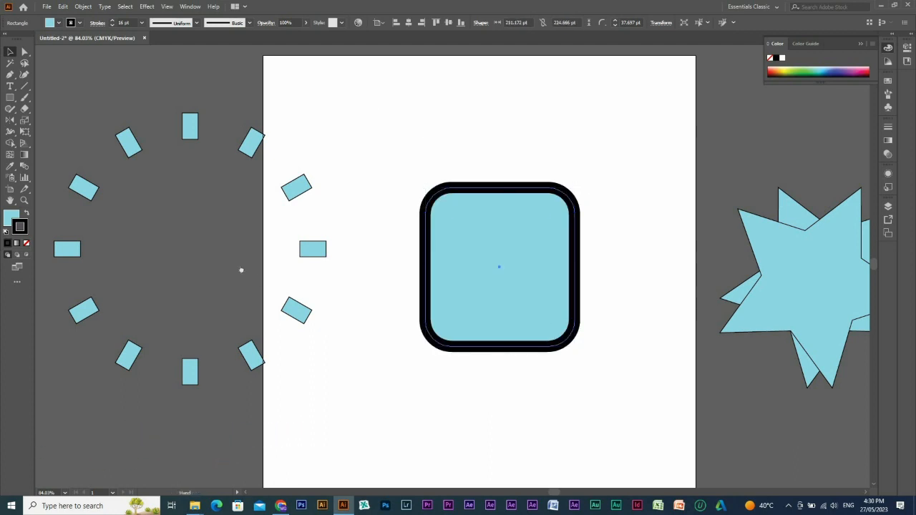
{"action": "left_click_drag", "start_coordinate": [241, 270], "coordinate": [256, 441]}
{"action": "key", "text": "p"}
{"action": "left_click_drag", "start_coordinate": [406, 294], "coordinate": [416, 305]}
{"action": "left_click_drag", "start_coordinate": [409, 229], "coordinate": [412, 233]}
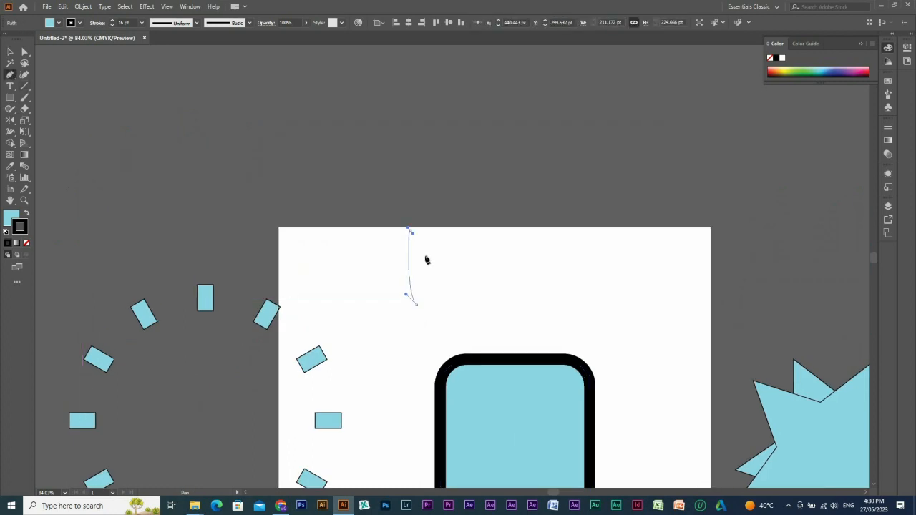
{"action": "key", "text": "ctrl+z"}
{"action": "key", "text": "space"}
{"action": "left_click_drag", "start_coordinate": [396, 118], "coordinate": [561, 210]}
{"action": "left_click_drag", "start_coordinate": [565, 370], "coordinate": [499, 405]}
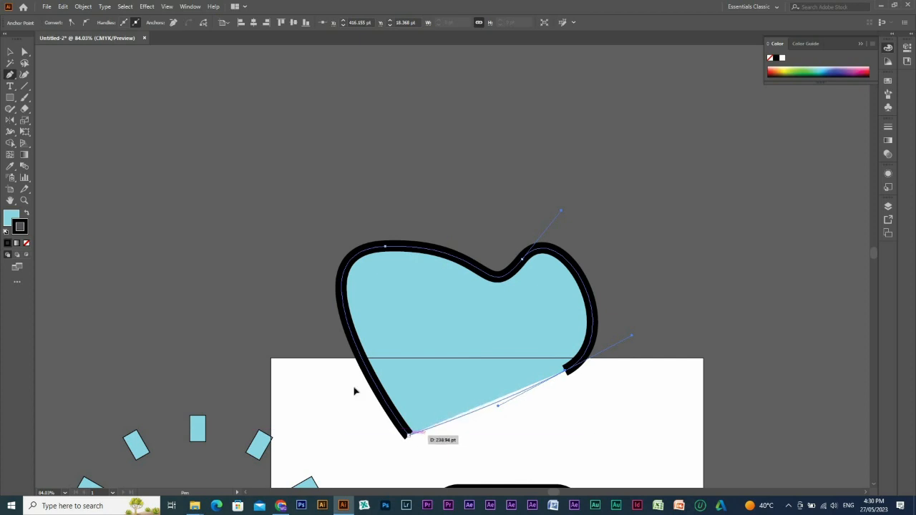
{"action": "left_click_drag", "start_coordinate": [409, 435], "coordinate": [316, 402]}
{"action": "key", "text": "v"}
Set the freeform shape's stroke weight to 60 pt and shrink the shape to about 52 by 41 pt on the artboard
{"action": "left_click_drag", "start_coordinate": [376, 191], "coordinate": [468, 311]}
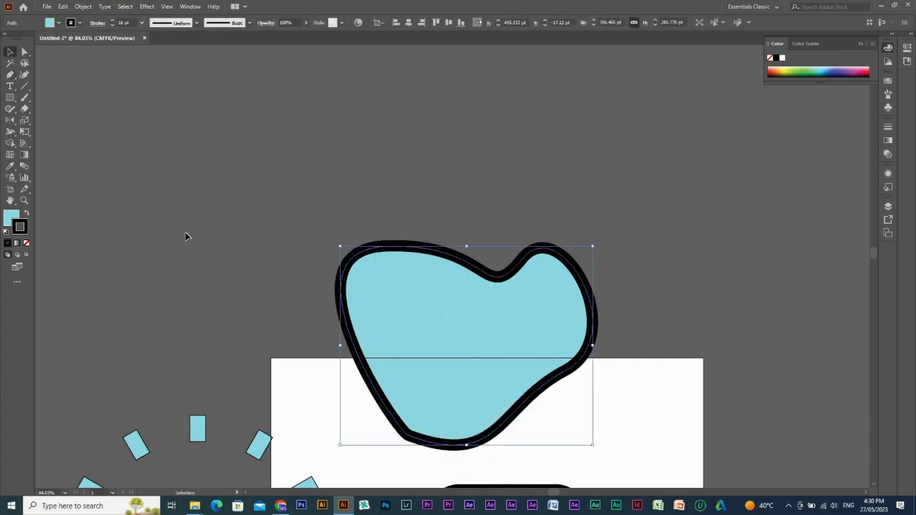
{"action": "left_click", "coordinate": [142, 22]}
{"action": "left_click", "coordinate": [157, 228]}
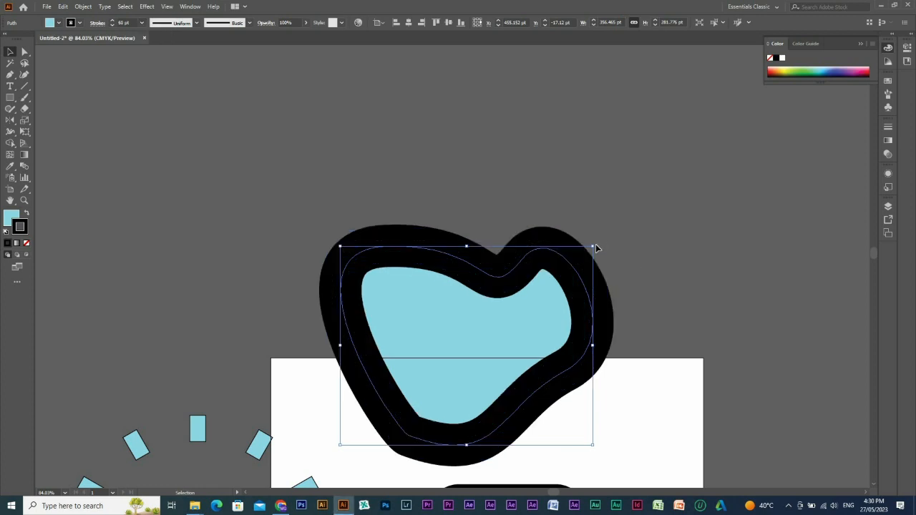
{"action": "mouse_move", "coordinate": [595, 246]}
{"action": "left_mouse_down"}
{"action": "mouse_move", "coordinate": [485, 321]}
{"action": "mouse_move", "coordinate": [539, 305]}
{"action": "mouse_move", "coordinate": [541, 285]}
{"action": "mouse_move", "coordinate": [470, 344]}
{"action": "mouse_move", "coordinate": [606, 399]}
{"action": "mouse_move", "coordinate": [594, 425]}
{"action": "mouse_move", "coordinate": [605, 415]}
{"action": "left_mouse_up"}
{"action": "key", "text": "alt+space"}
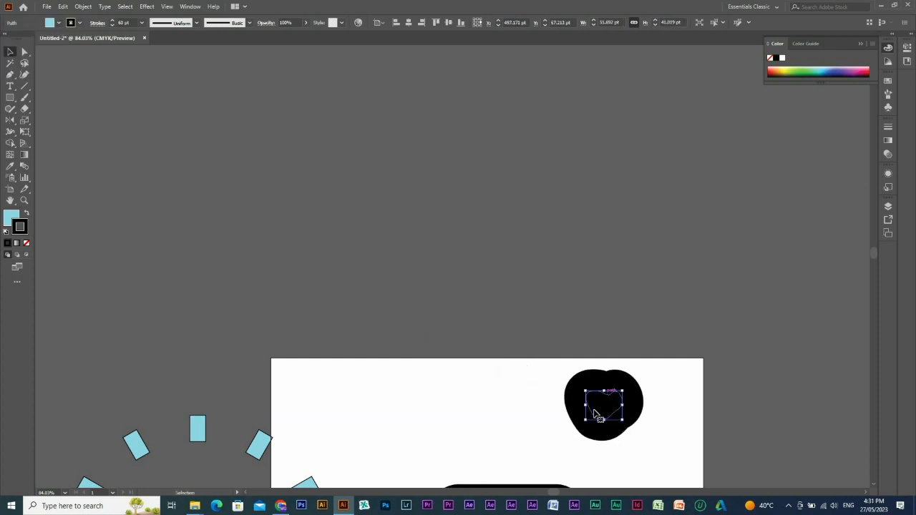
Move the rounded rectangle slightly to the right on the artboard
{"action": "left_click_drag", "start_coordinate": [605, 453], "coordinate": [504, 254]}
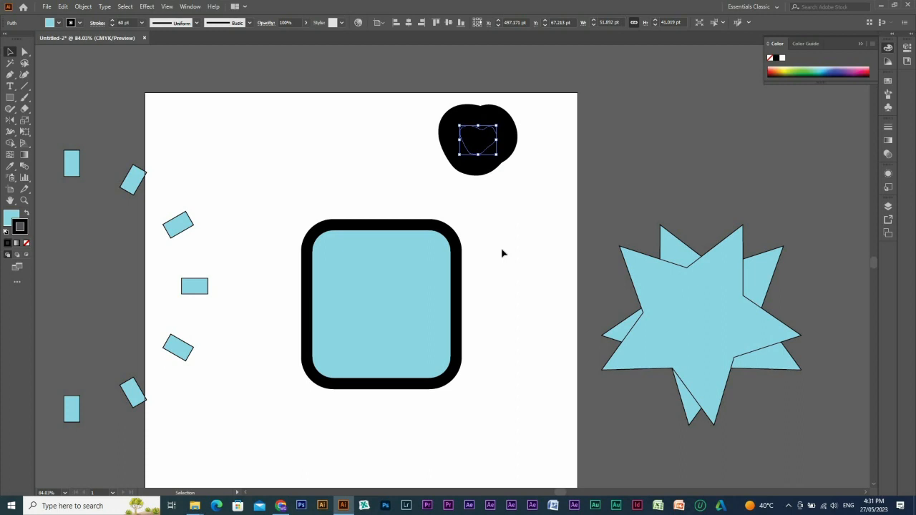
{"action": "left_click", "coordinate": [433, 255]}
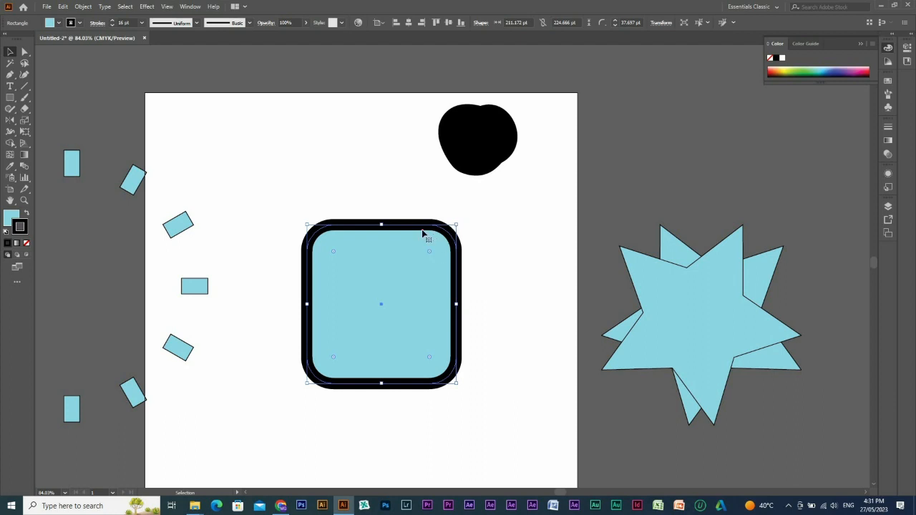
{"action": "left_click_drag", "start_coordinate": [422, 231], "coordinate": [454, 227]}
Try shrinking the moved rounded rectangle to about 75 by 75 pt and restore its full size
{"action": "left_click_drag", "start_coordinate": [511, 210], "coordinate": [464, 257]}
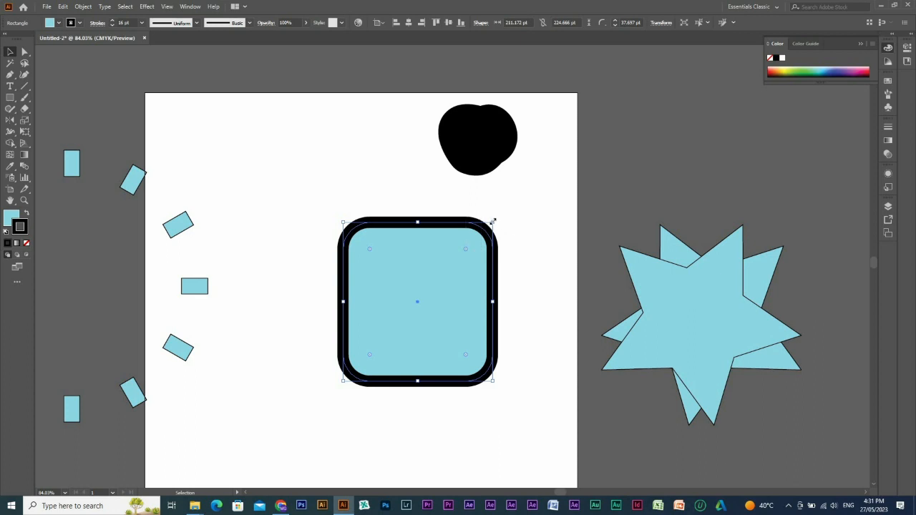
{"action": "left_click_drag", "start_coordinate": [493, 221], "coordinate": [444, 275]}
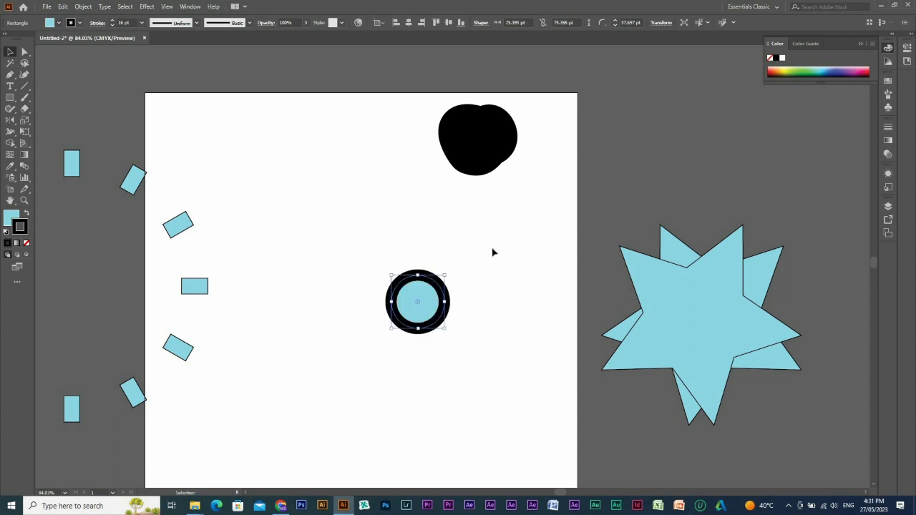
{"action": "left_click_drag", "start_coordinate": [458, 206], "coordinate": [498, 243]}
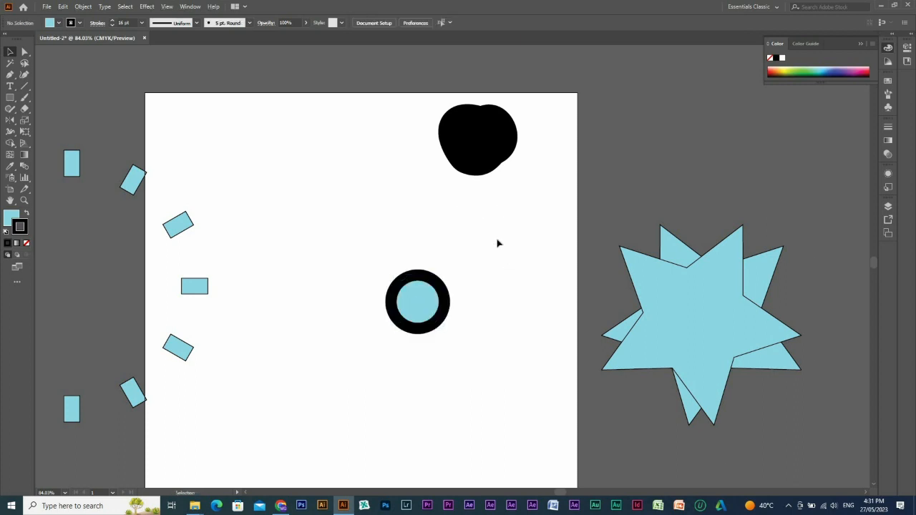
{"action": "left_click", "coordinate": [443, 290]}
{"action": "key", "text": "a"}
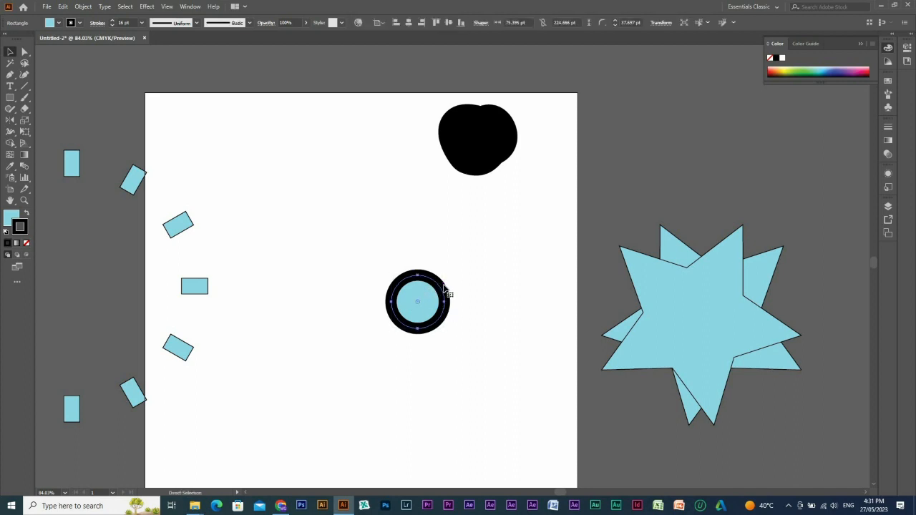
{"action": "left_click_drag", "start_coordinate": [444, 287], "coordinate": [493, 223]}
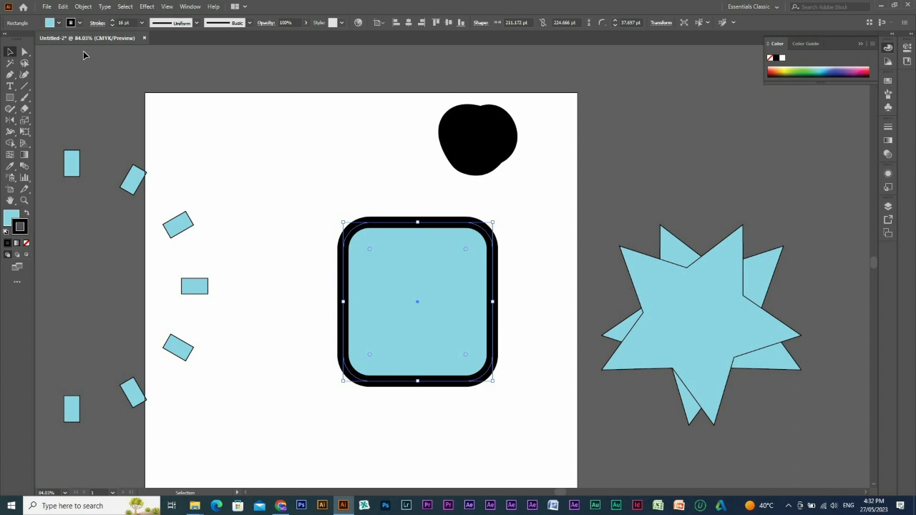
Set the rounded rectangle's stroke weight to 40 pt
{"action": "left_click_drag", "start_coordinate": [132, 22], "coordinate": [97, 23]}
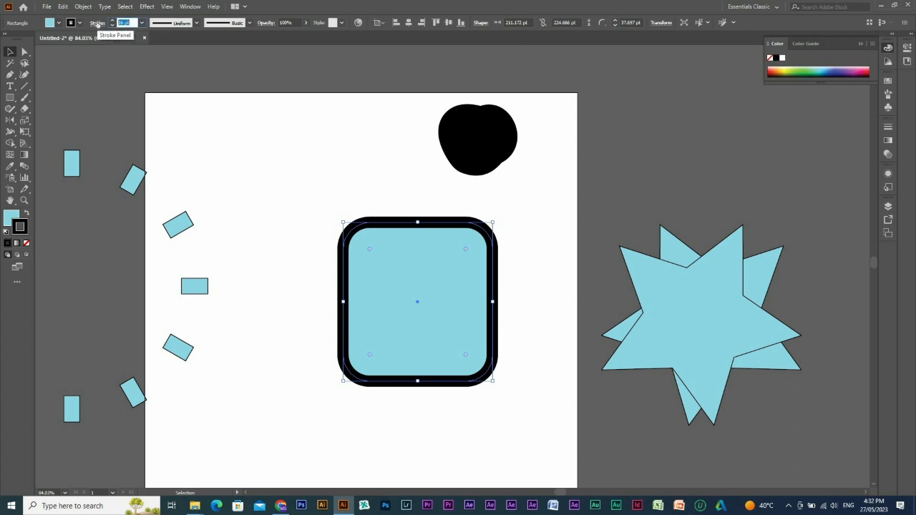
{"action": "type", "text": "40"}
{"action": "key", "text": "Return"}
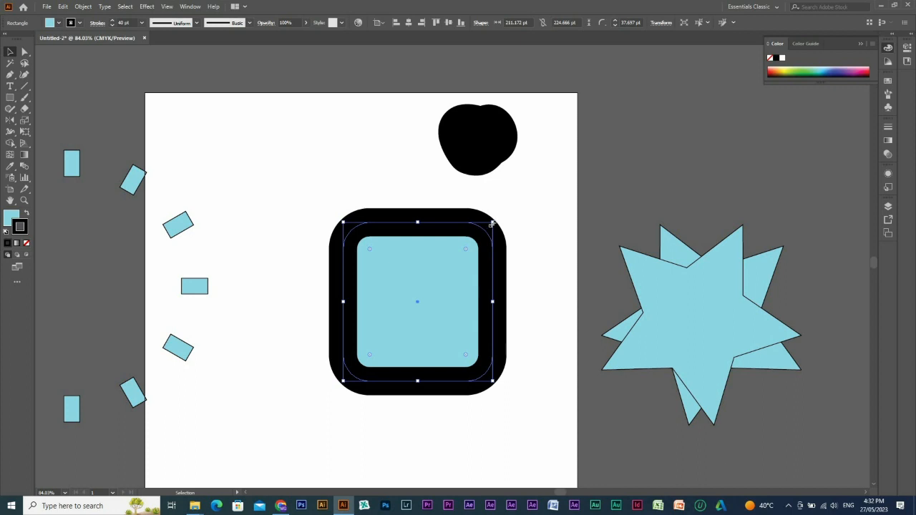
Try the rounded rectangle at about 91 by 97 pt with 24 pt corners and an 18 pt stroke, and undo these changes
{"action": "left_click_drag", "start_coordinate": [493, 224], "coordinate": [450, 267]}
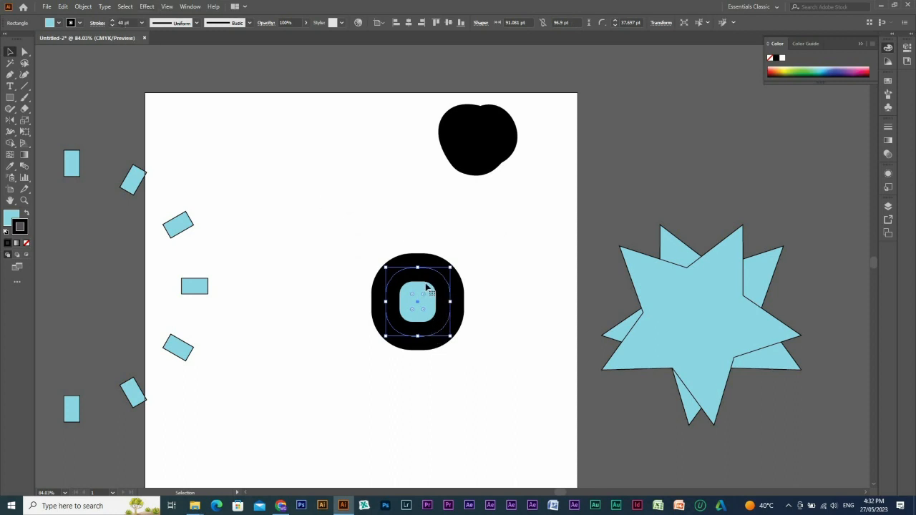
{"action": "left_click_drag", "start_coordinate": [423, 295], "coordinate": [435, 284]}
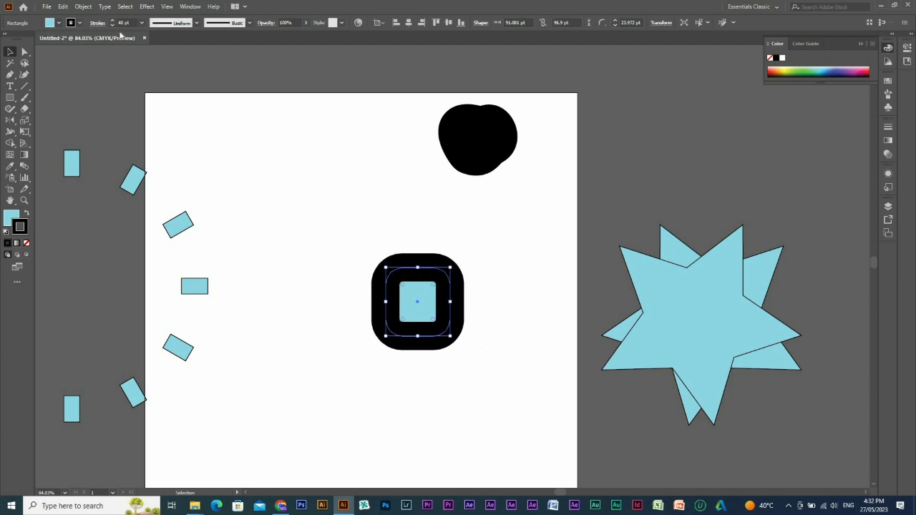
{"action": "left_click", "coordinate": [142, 23]}
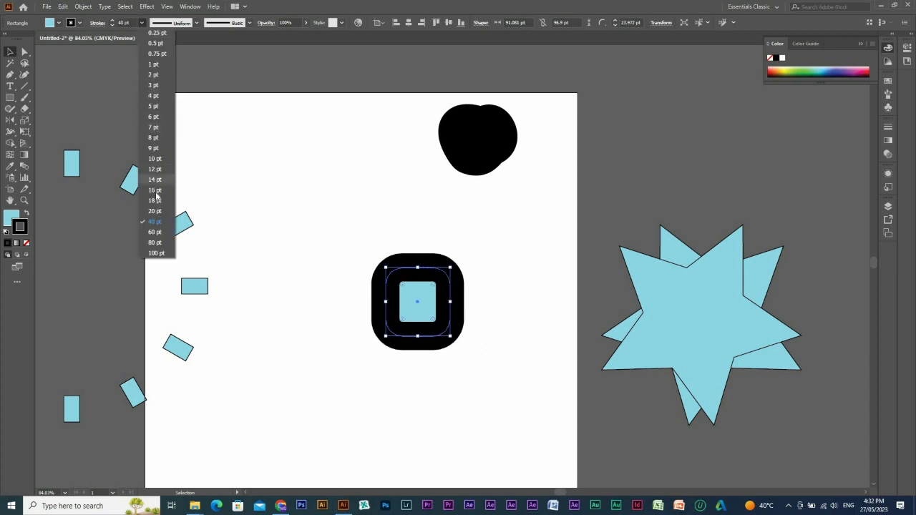
{"action": "left_click", "coordinate": [155, 200]}
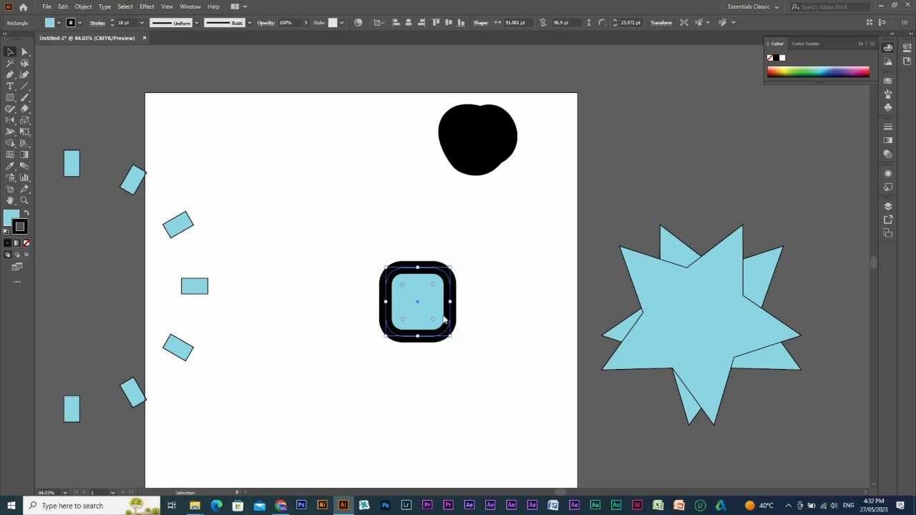
{"action": "right_click", "coordinate": [445, 322]}
{"action": "left_click", "coordinate": [405, 231]}
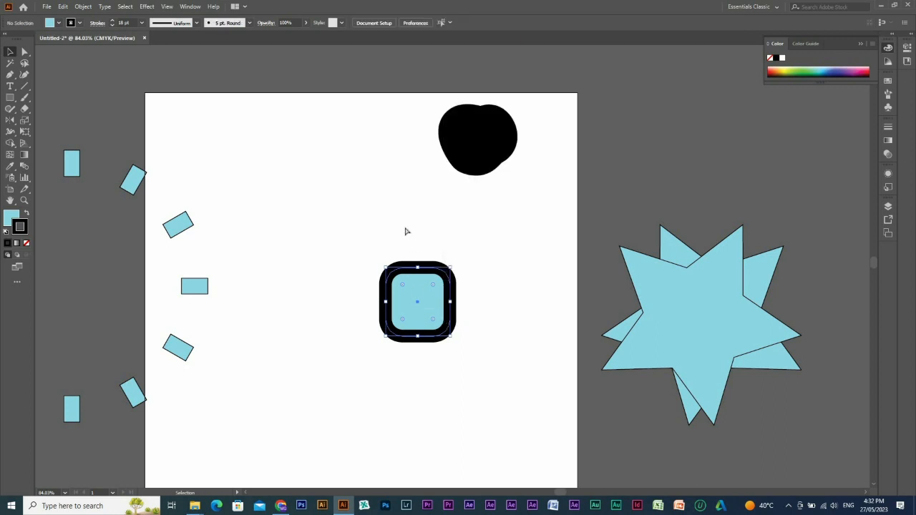
{"action": "left_click", "coordinate": [473, 291]}
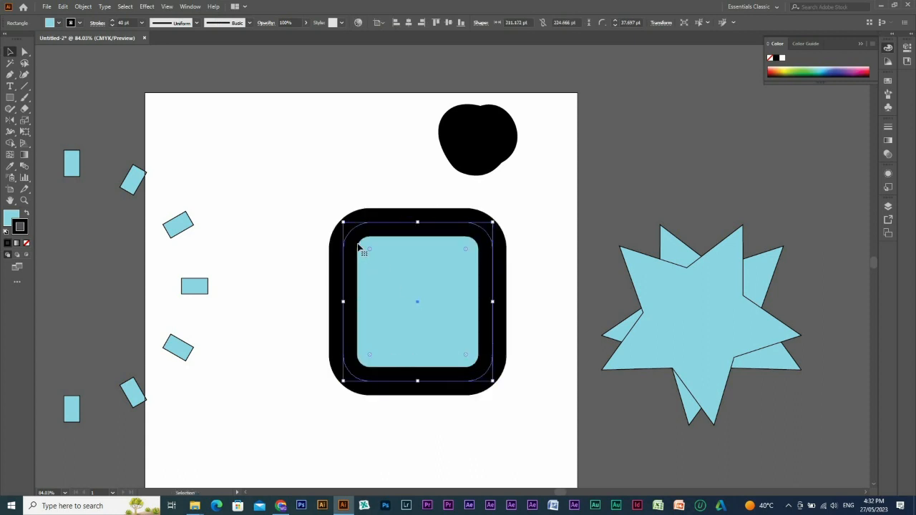
Turn on Scale Corners and Scale Strokes & Effects for the rounded rectangle and shrink it about its centre to about 82 by 87 pt
{"action": "right_click", "coordinate": [458, 255]}
{"action": "mouse_move", "coordinate": [501, 404]}
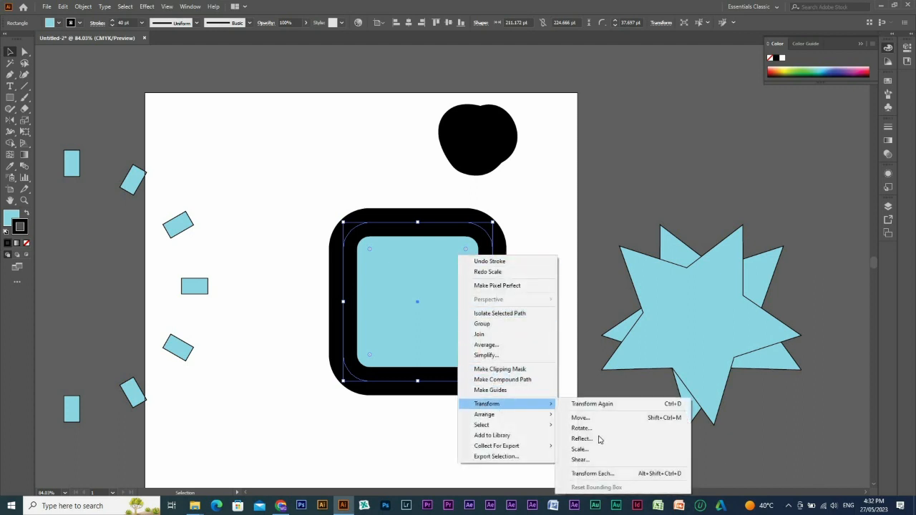
{"action": "left_click", "coordinate": [593, 450]}
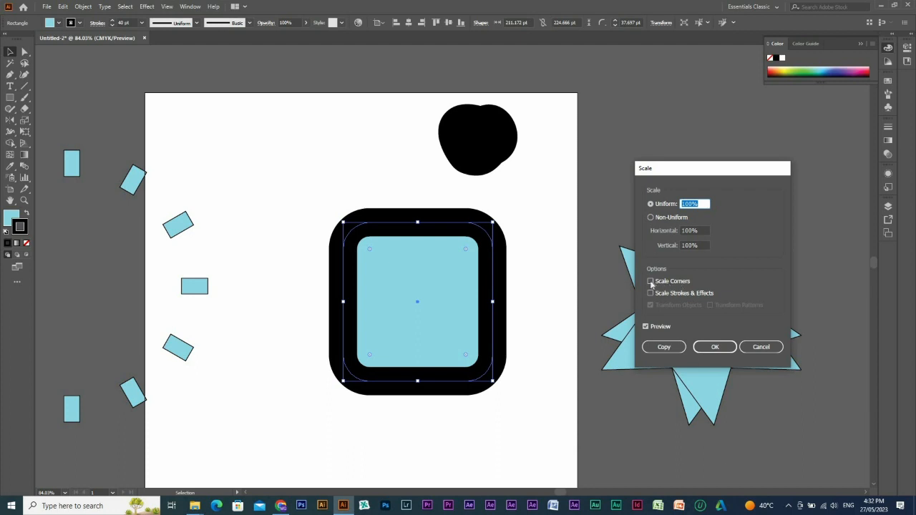
{"action": "left_click", "coordinate": [666, 282]}
{"action": "left_click", "coordinate": [657, 294]}
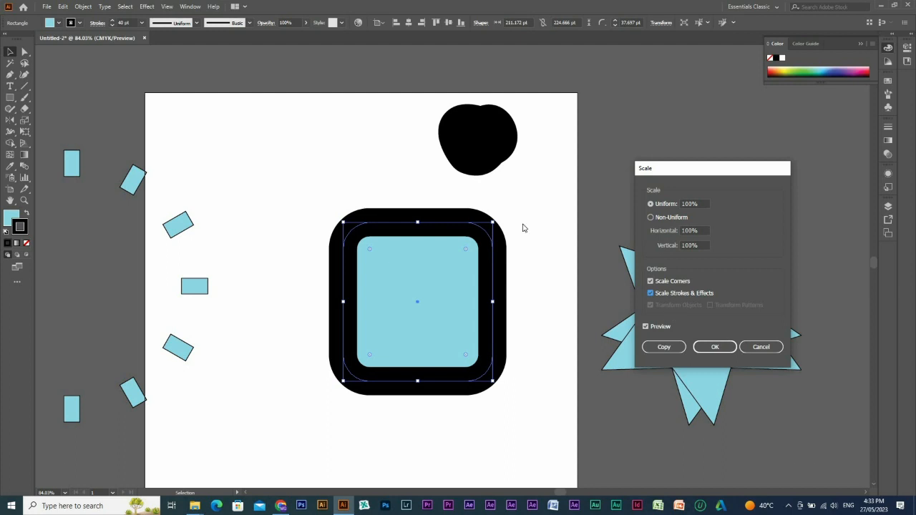
{"action": "left_click", "coordinate": [712, 347]}
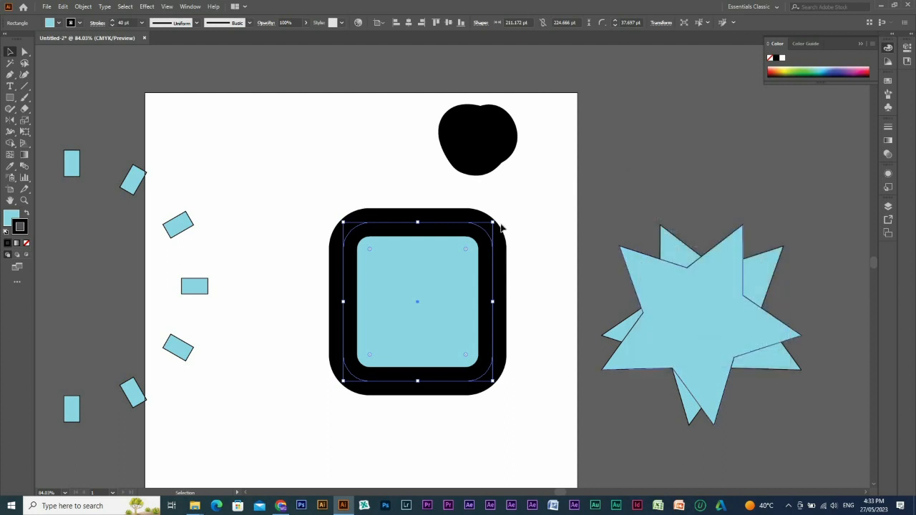
{"action": "left_click_drag", "start_coordinate": [491, 225], "coordinate": [448, 272]}
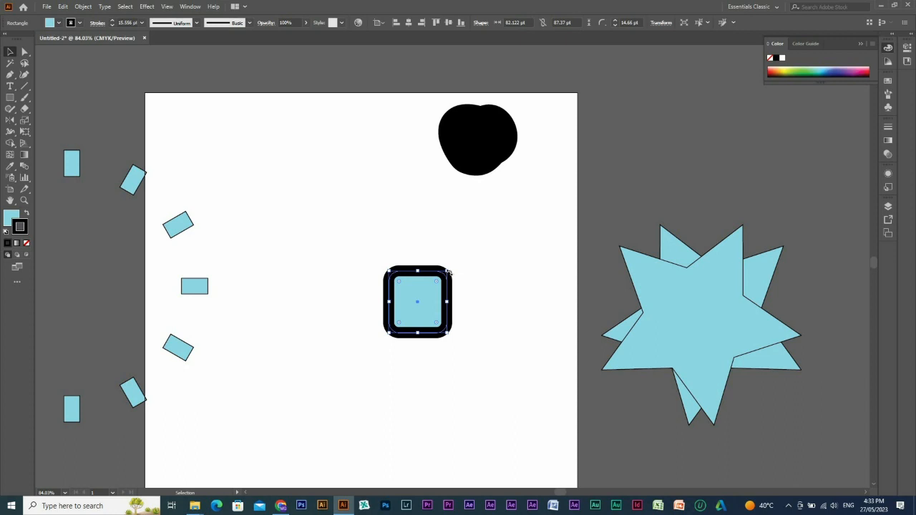
Try enlarging the rounded rectangle to about 606 by 645 pt and undo the enlargement
{"action": "left_click_drag", "start_coordinate": [445, 271], "coordinate": [571, 140]}
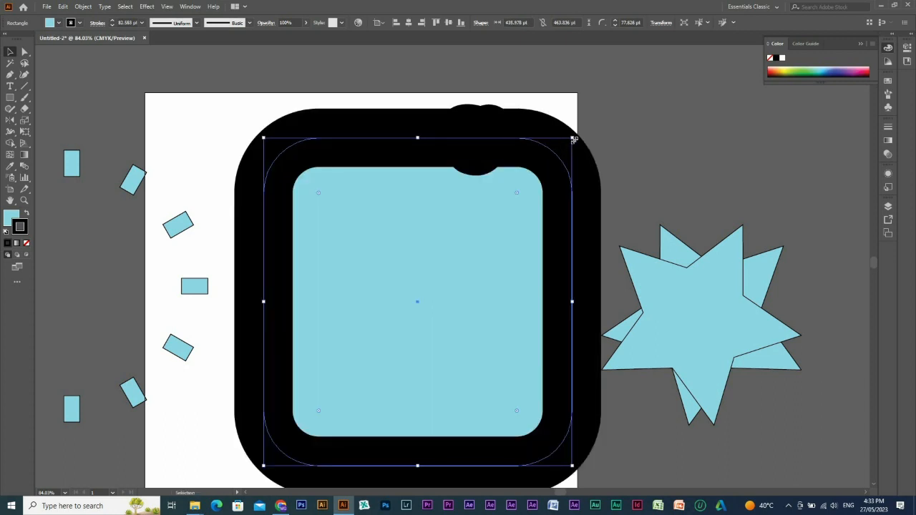
{"action": "left_click_drag", "start_coordinate": [606, 112], "coordinate": [632, 74]}
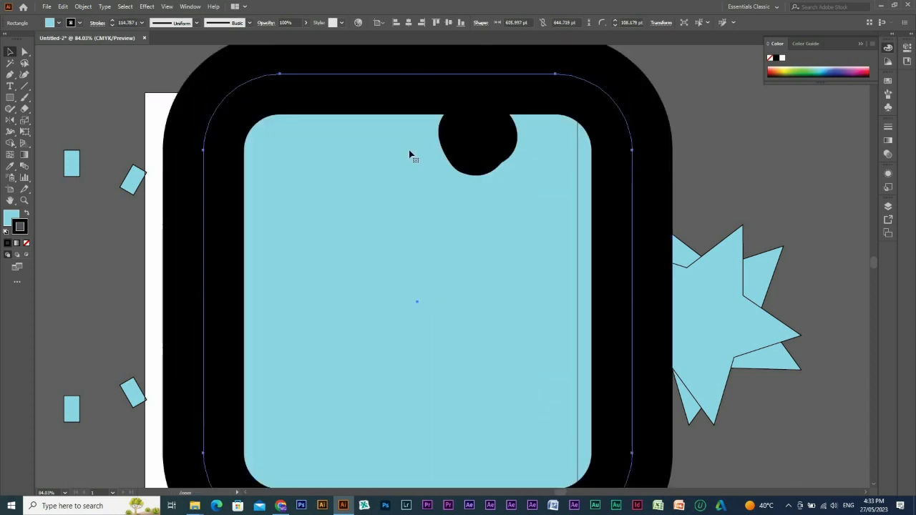
{"action": "key", "text": "ctrl+z"}
{"action": "key", "text": "ctrl+z"}
{"action": "key", "text": "ctrl+z"}
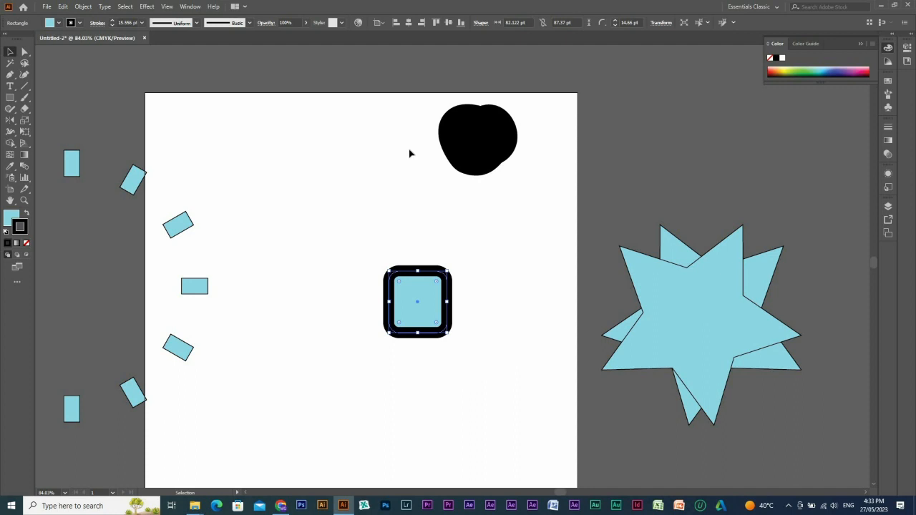
{"action": "right_click", "coordinate": [421, 292]}
{"action": "mouse_move", "coordinate": [449, 232]}
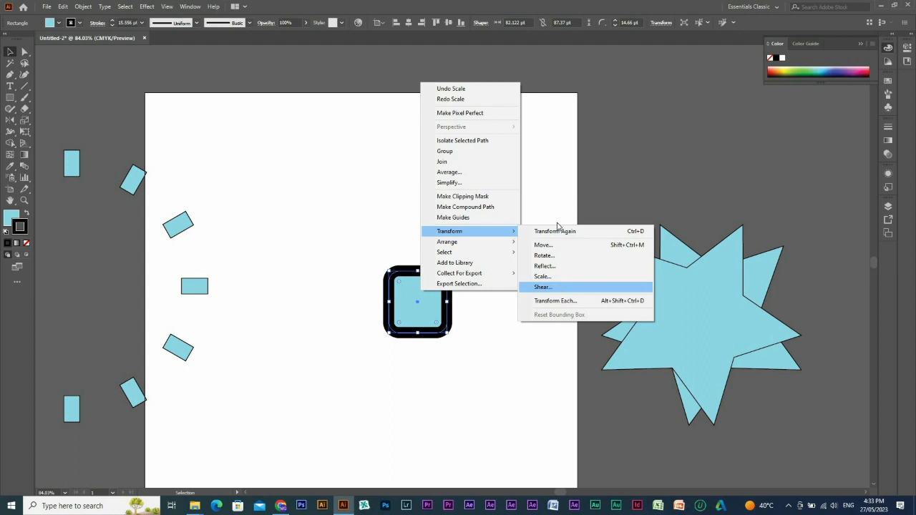
{"action": "left_click", "coordinate": [569, 139]}
{"action": "left_click", "coordinate": [427, 236]}
Draw a closed teardrop petal about 76 by 245 pt with the Pen tool above the artboard and remove its stroke
{"action": "key", "text": "p"}
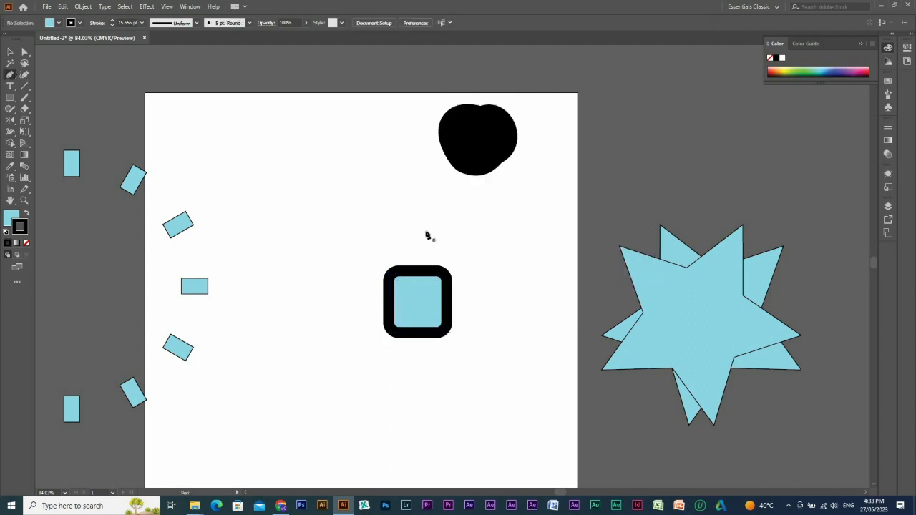
{"action": "scroll", "coordinate": [342, 188], "scroll_direction": "up", "scroll_amount": 6}
{"action": "scroll", "coordinate": [316, 229], "scroll_direction": "up", "scroll_amount": 3}
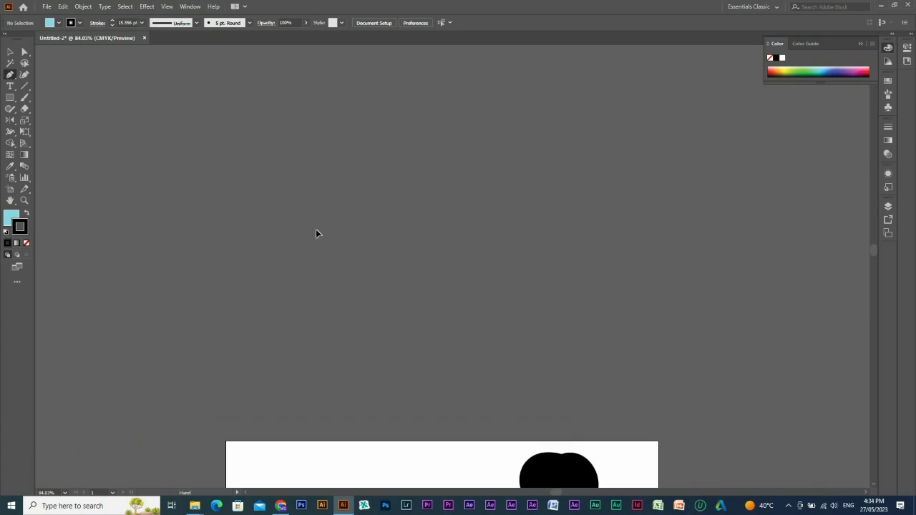
{"action": "left_click_drag", "start_coordinate": [337, 279], "coordinate": [337, 195]}
{"action": "left_click_drag", "start_coordinate": [359, 114], "coordinate": [419, 113]}
{"action": "left_click_drag", "start_coordinate": [337, 279], "coordinate": [342, 331]}
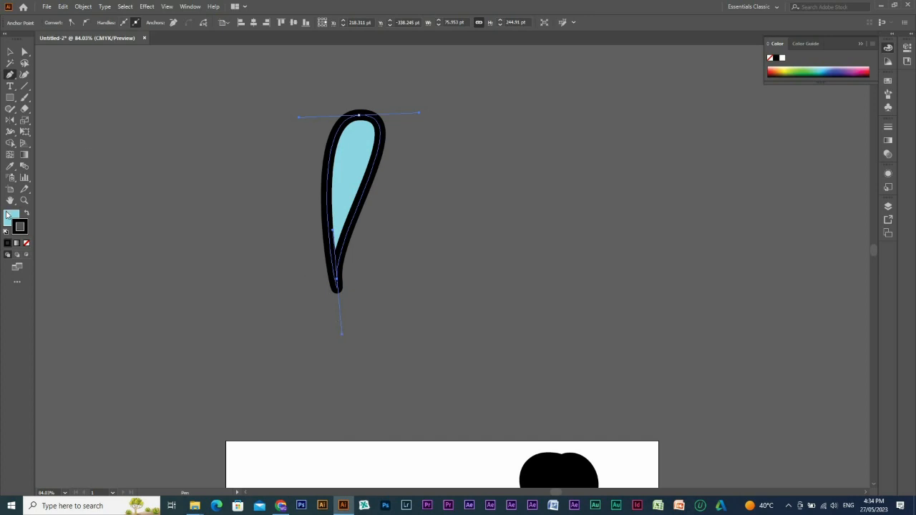
{"action": "left_click", "coordinate": [27, 244]}
{"action": "left_click", "coordinate": [11, 217]}
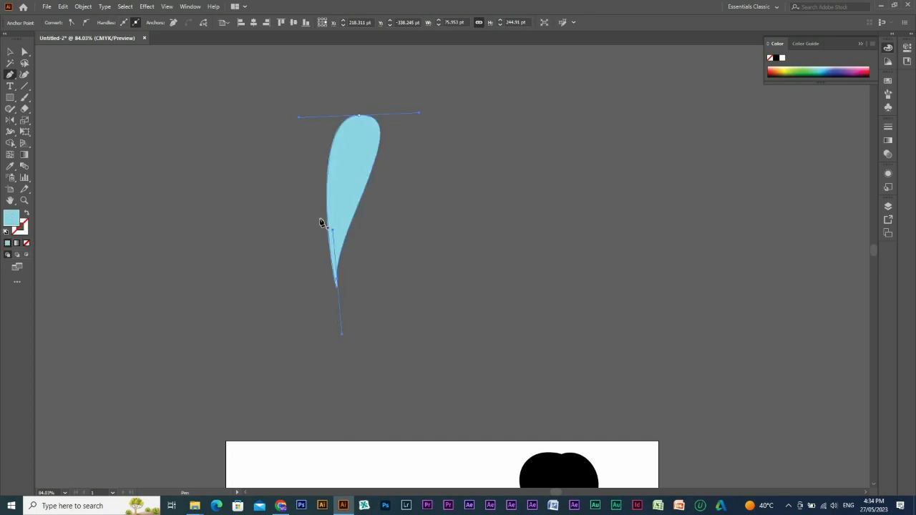
Move the light-blue petal a short distance horizontally to the right
{"action": "key", "text": "v"}
{"action": "left_click", "coordinate": [364, 172]}
{"action": "right_click", "coordinate": [363, 171]}
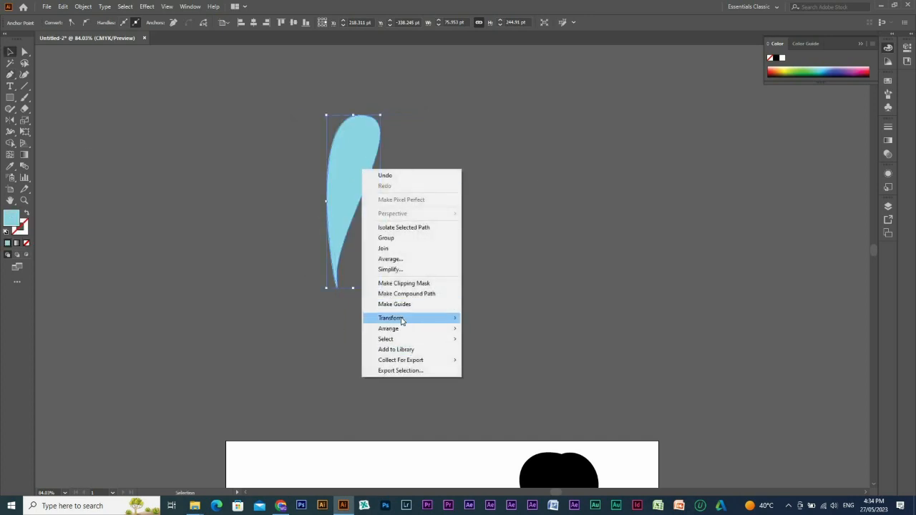
{"action": "left_click", "coordinate": [360, 157]}
{"action": "left_click_drag", "start_coordinate": [361, 154], "coordinate": [450, 156]}
Copy the petal rotated by 30° and repeat the transform until the petals form a full flower, then select all its petals
{"action": "right_click", "coordinate": [450, 156]}
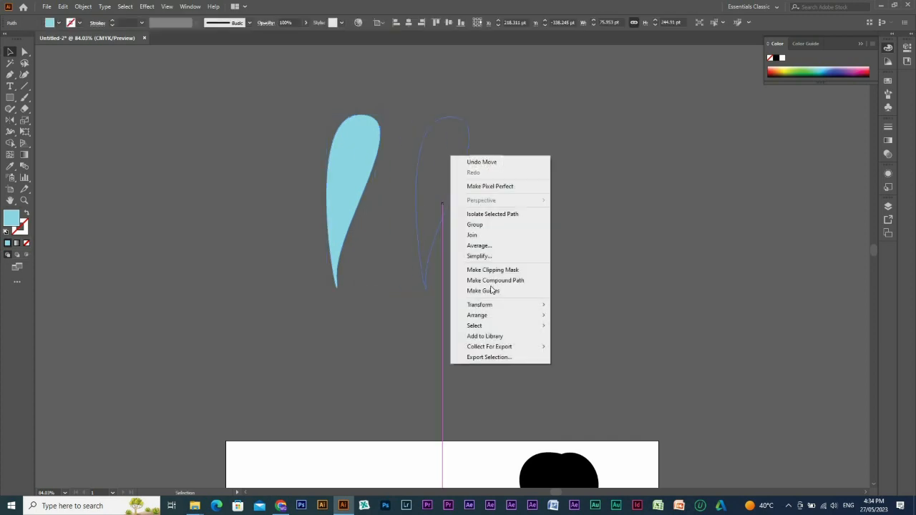
{"action": "mouse_move", "coordinate": [489, 306]}
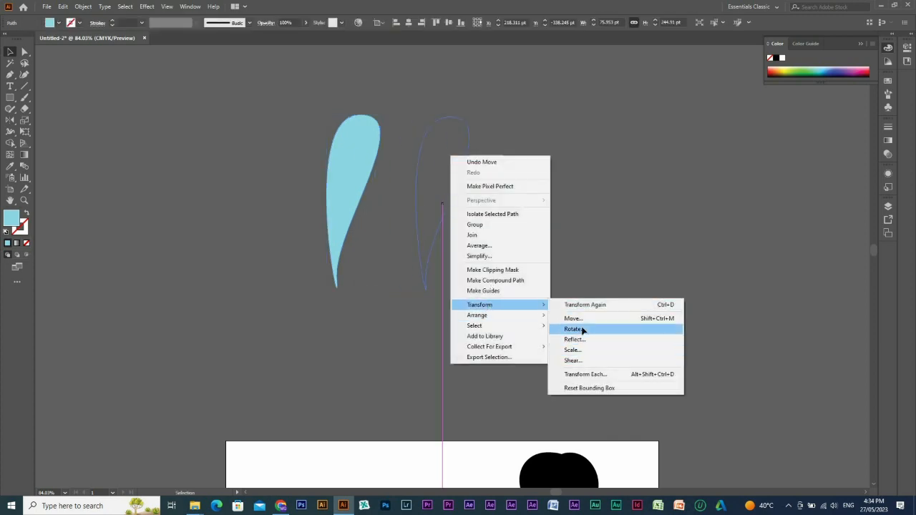
{"action": "left_click", "coordinate": [585, 327]}
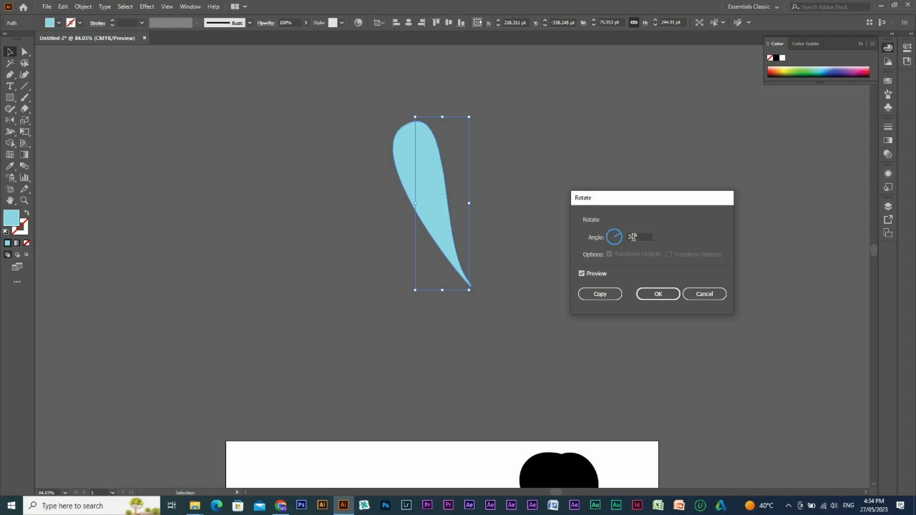
{"action": "left_click", "coordinate": [600, 294]}
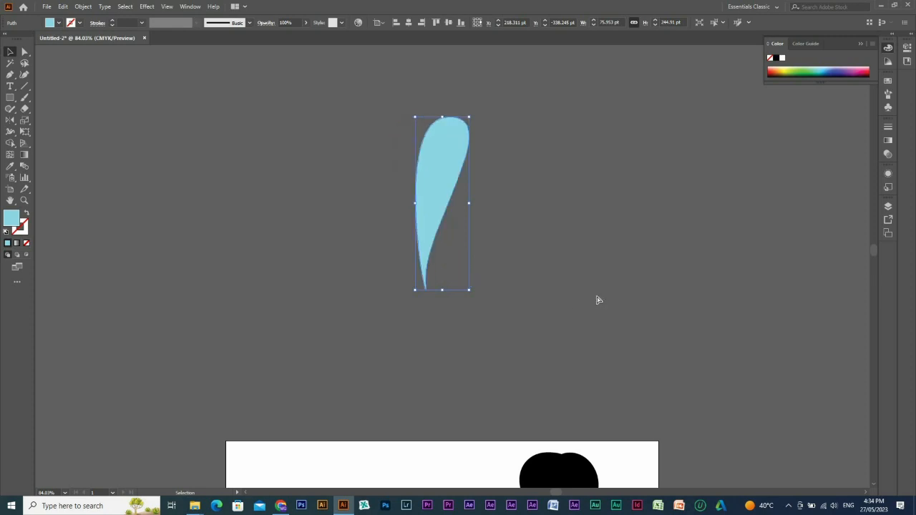
{"action": "key", "text": "ctrl+d"}
{"action": "key", "text": "ctrl+d"}
{"action": "key", "text": "ctrl+d"}
{"action": "key", "text": "ctrl+d"}
{"action": "key", "text": "ctrl+d"}
{"action": "key", "text": "ctrl+d"}
{"action": "key", "text": "ctrl+d"}
{"action": "key", "text": "ctrl+d"}
{"action": "key", "text": "ctrl+d"}
{"action": "key", "text": "ctrl+d"}
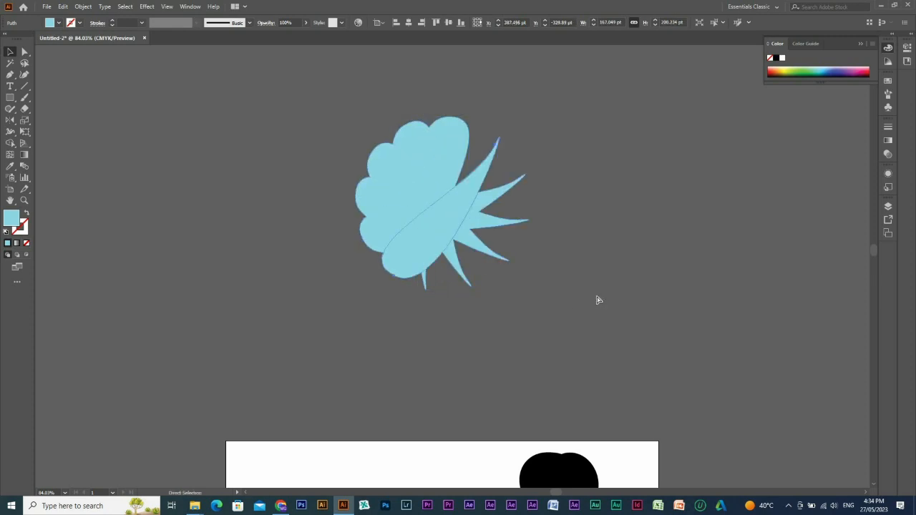
{"action": "key", "text": "ctrl+d"}
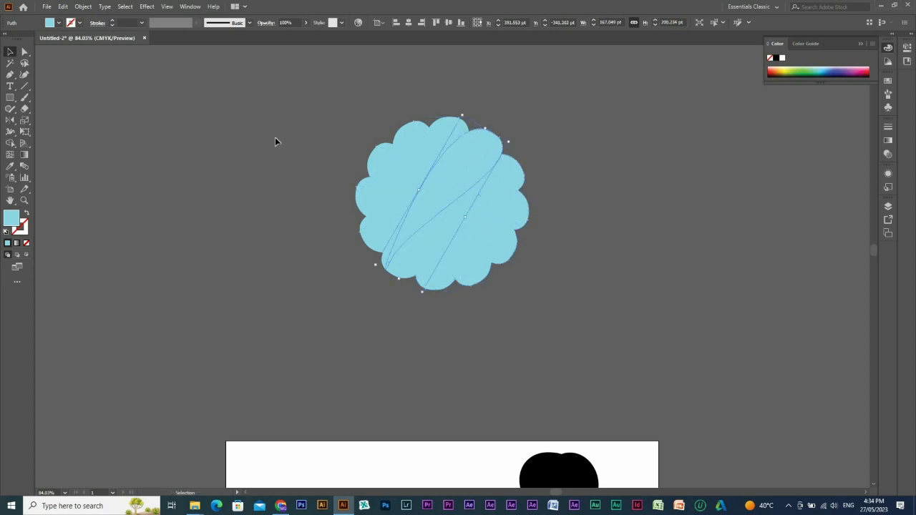
{"action": "key", "text": "ctrl+a"}
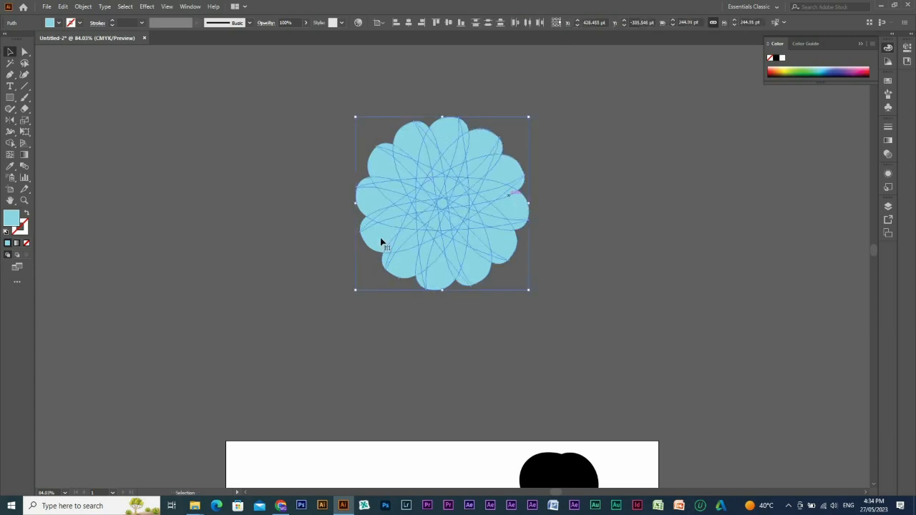
Draw an open path of straight and curved segments to the right of the flower with the Pen tool and swap its fill and stroke
{"action": "left_click", "coordinate": [10, 74]}
{"action": "mouse_move", "coordinate": [503, 149]}
{"action": "left_mouse_down"}
{"action": "mouse_move", "coordinate": [410, 161]}
{"action": "mouse_move", "coordinate": [166, 140]}
{"action": "left_mouse_up"}
{"action": "left_click", "coordinate": [384, 137]}
{"action": "left_click", "coordinate": [432, 142]}
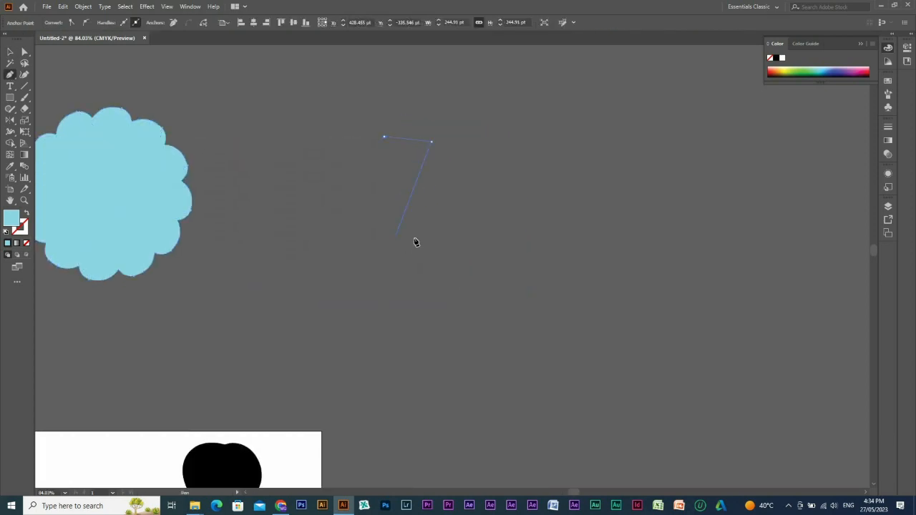
{"action": "mouse_move", "coordinate": [415, 242]}
{"action": "left_mouse_down"}
{"action": "mouse_move", "coordinate": [449, 292]}
{"action": "mouse_move", "coordinate": [415, 245]}
{"action": "mouse_move", "coordinate": [403, 254]}
{"action": "left_mouse_up"}
{"action": "left_click_drag", "start_coordinate": [405, 320], "coordinate": [372, 353]}
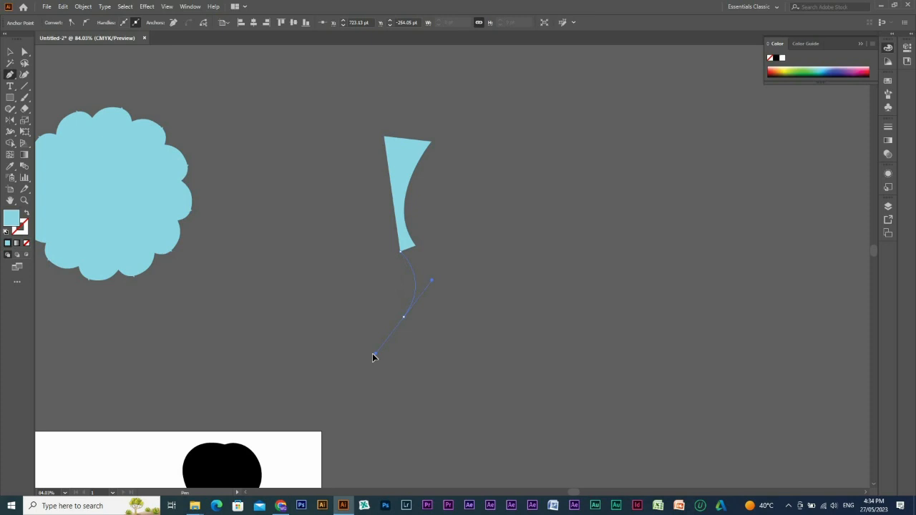
{"action": "left_click", "coordinate": [406, 320]}
{"action": "key", "text": "v"}
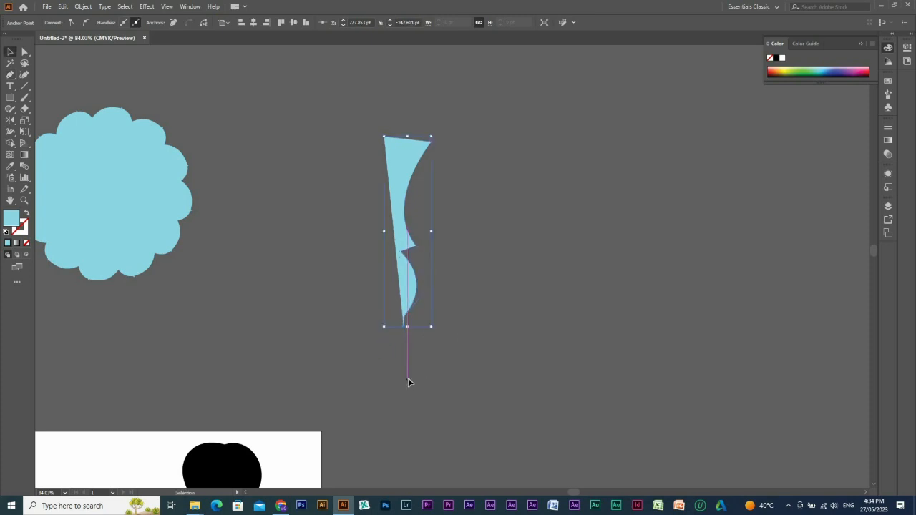
{"action": "key", "text": "shift+x"}
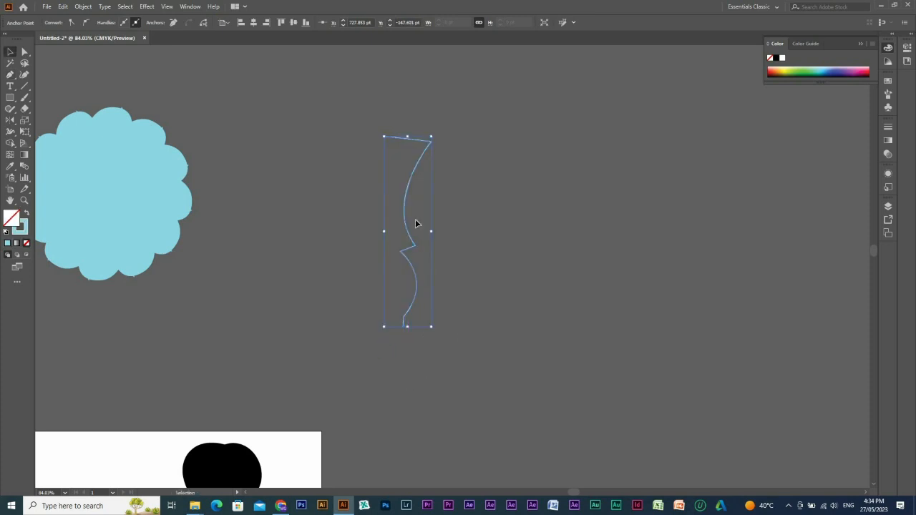
{"action": "left_click", "coordinate": [441, 294]}
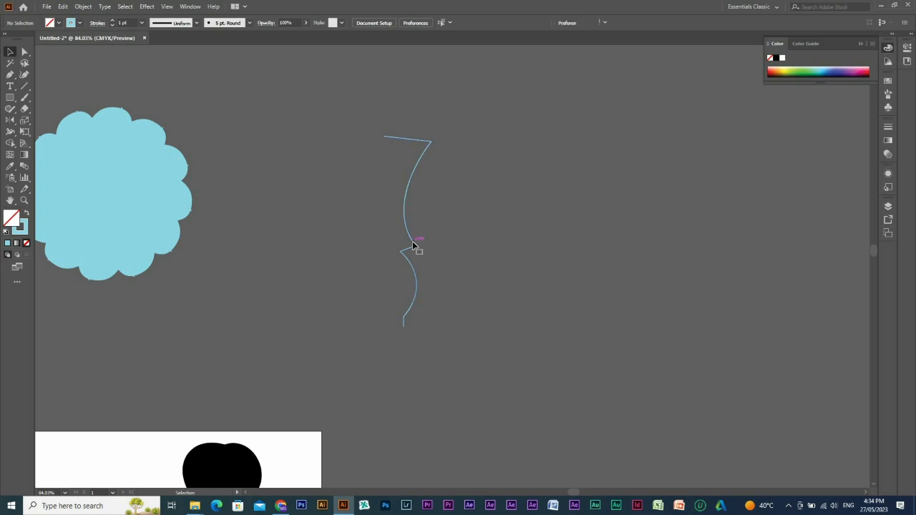
Copy the open path rotated by a small angle and repeat the transform until the lines form a complete circular pattern
{"action": "right_click", "coordinate": [412, 246]}
{"action": "mouse_move", "coordinate": [487, 391]}
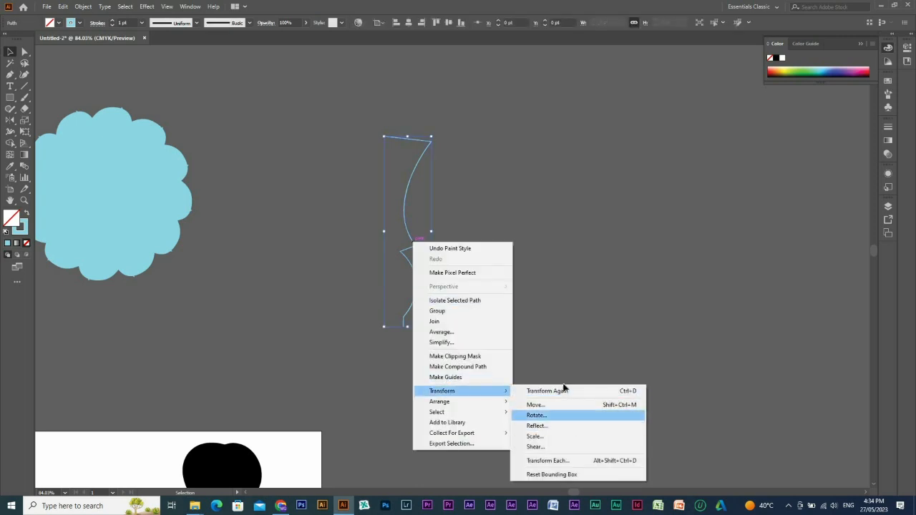
{"action": "left_click", "coordinate": [565, 415]}
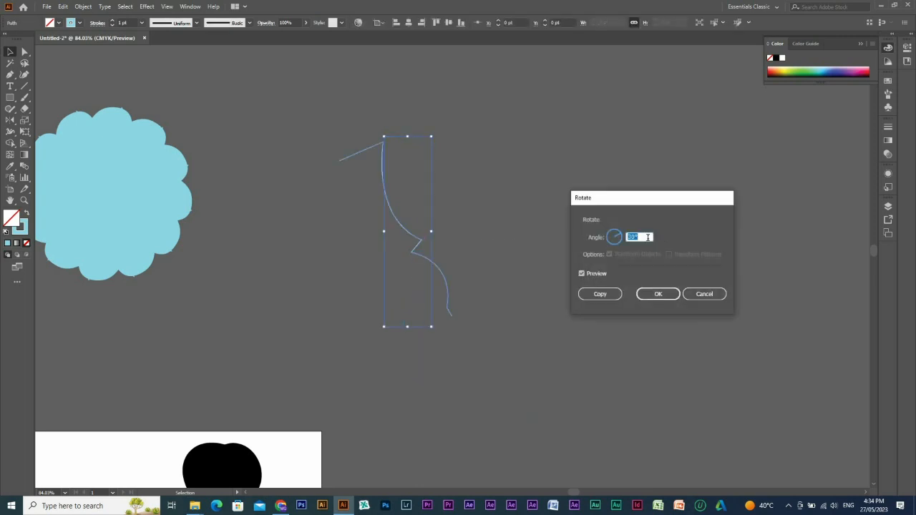
{"action": "scroll", "coordinate": [648, 237], "scroll_direction": "down", "scroll_amount": 16}
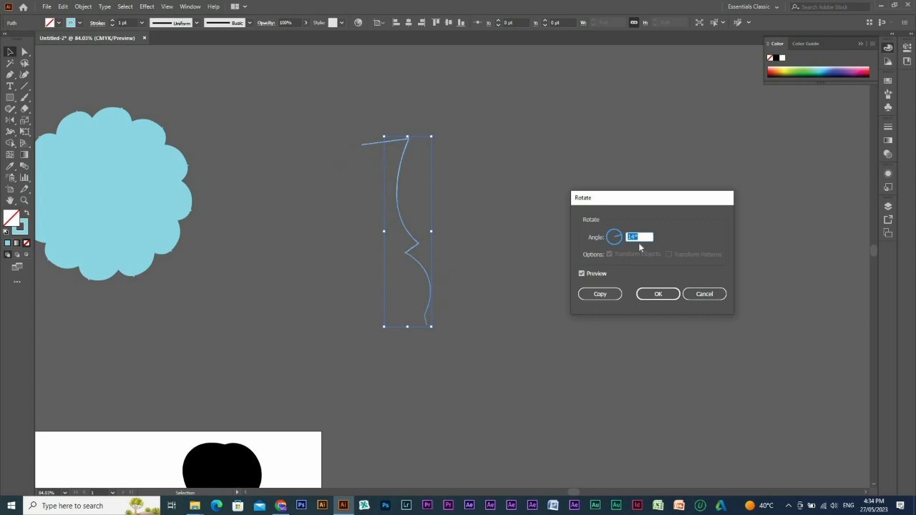
{"action": "left_click", "coordinate": [602, 295]}
{"action": "key", "text": "ctrl+d"}
{"action": "key", "text": "ctrl+d"}
{"action": "key", "text": "ctrl+d"}
{"action": "key", "text": "ctrl+d"}
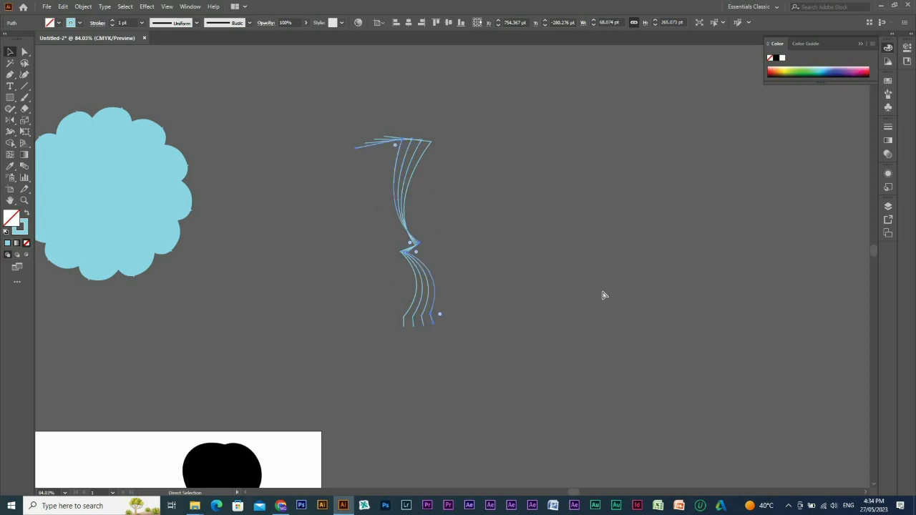
{"action": "key", "text": "ctrl+d"}
{"action": "key", "text": "ctrl+d"}
{"action": "key", "text": "ctrl+d"}
{"action": "key", "text": "ctrl+d"}
{"action": "key", "text": "ctrl+d"}
{"action": "key", "text": "ctrl+d"}
{"action": "key", "text": "ctrl+d"}
{"action": "key", "text": "ctrl+d"}
{"action": "key", "text": "ctrl+d"}
{"action": "key", "text": "ctrl+d"}
{"action": "key", "text": "ctrl+d"}
{"action": "key", "text": "ctrl+d"}
{"action": "key", "text": "ctrl+d"}
{"action": "key", "text": "ctrl+d"}
{"action": "key", "text": "ctrl+d"}
{"action": "key", "text": "ctrl+d"}
{"action": "key", "text": "ctrl+d"}
{"action": "key", "text": "ctrl+d"}
{"action": "key", "text": "ctrl+d"}
{"action": "key", "text": "ctrl+d"}
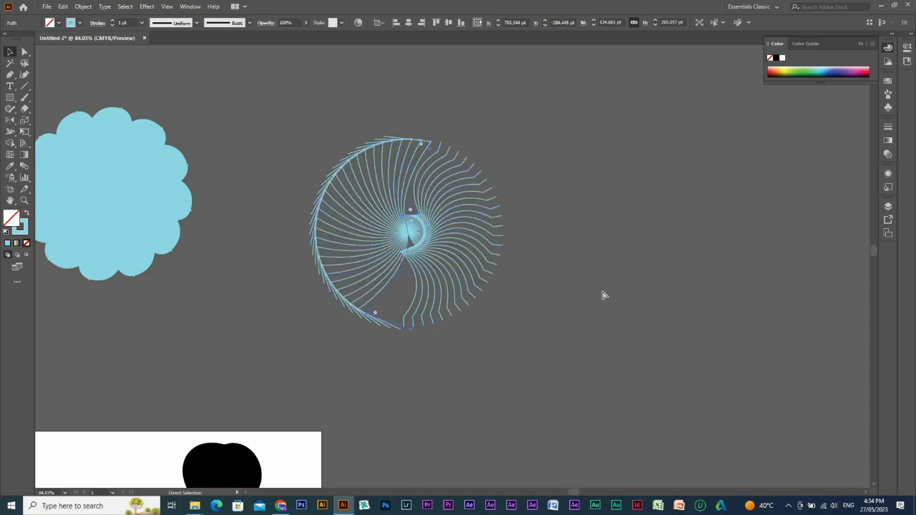
{"action": "key", "text": "ctrl+d"}
{"action": "key", "text": "ctrl+d"}
{"action": "key", "text": "ctrl+d"}
{"action": "key", "text": "ctrl+d"}
{"action": "key", "text": "ctrl+d"}
{"action": "key", "text": "ctrl+d"}
{"action": "key", "text": "ctrl+d"}
{"action": "key", "text": "ctrl+d"}
{"action": "key", "text": "ctrl+d"}
{"action": "key", "text": "ctrl+d"}
{"action": "key", "text": "ctrl+d"}
{"action": "key", "text": "ctrl+d"}
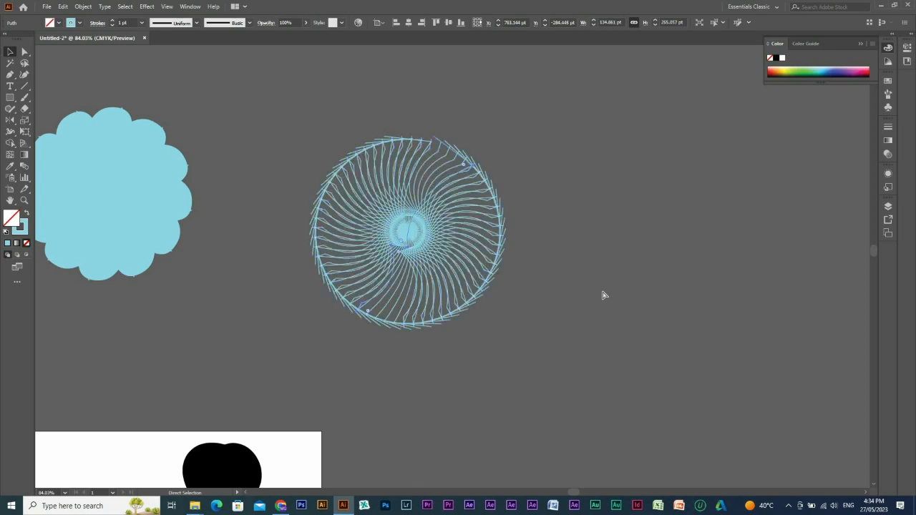
{"action": "key", "text": "ctrl+d"}
{"action": "key", "text": "ctrl+d"}
{"action": "key", "text": "ctrl+d"}
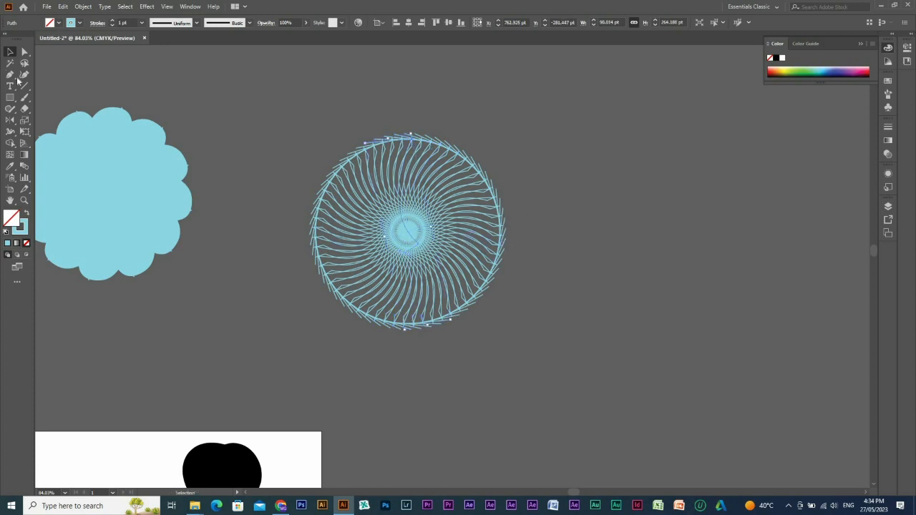
Draw a slim pointed leaf outline about 99 by 276 pt from an ellipse, converting its top and bottom anchor points to corners
{"action": "left_click_drag", "start_coordinate": [10, 98], "coordinate": [53, 121]}
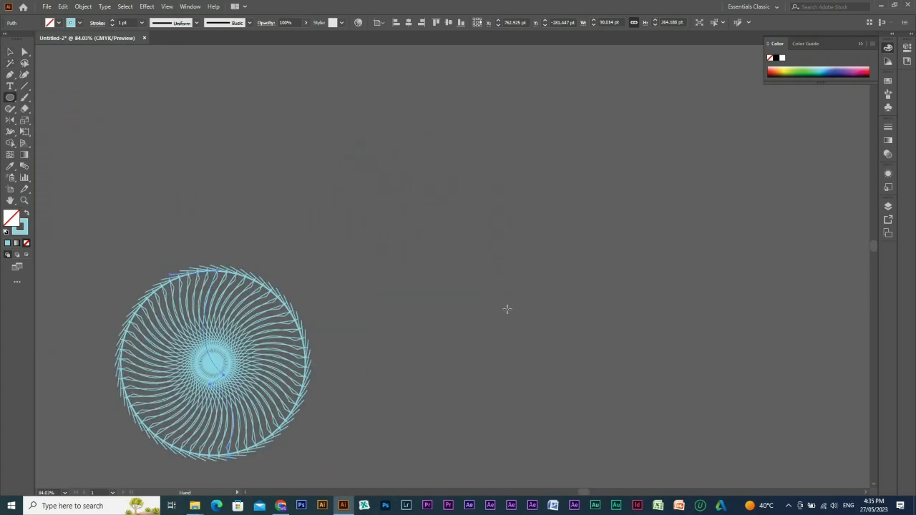
{"action": "left_click_drag", "start_coordinate": [345, 115], "coordinate": [508, 309]}
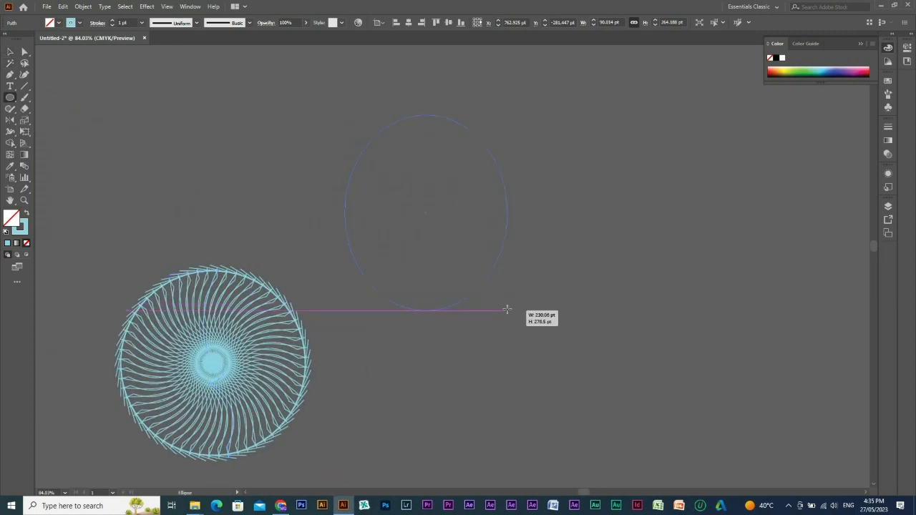
{"action": "key", "text": "shift+c"}
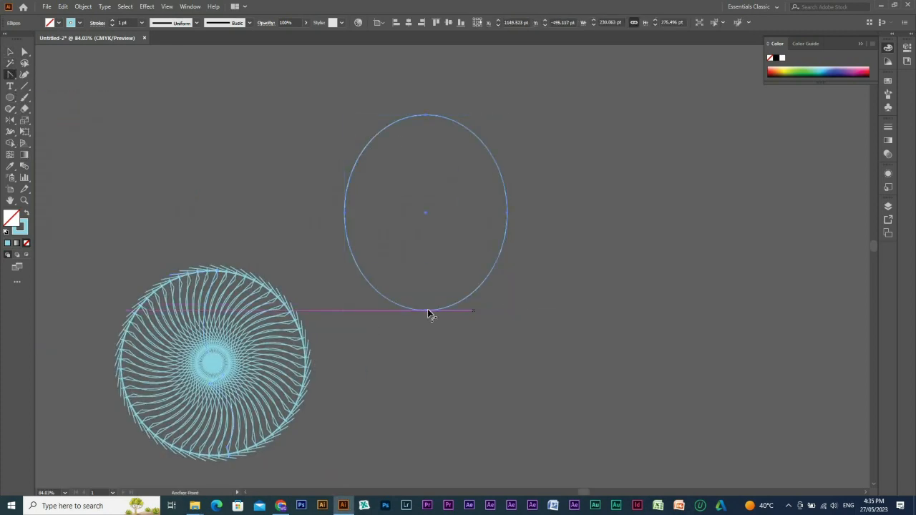
{"action": "left_click", "coordinate": [426, 115]}
{"action": "key", "text": "v"}
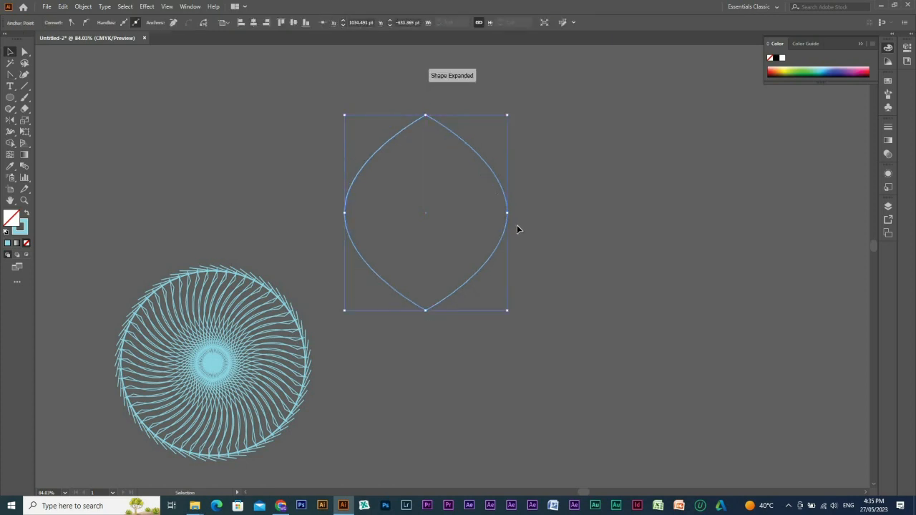
{"action": "left_click_drag", "start_coordinate": [508, 213], "coordinate": [458, 195]}
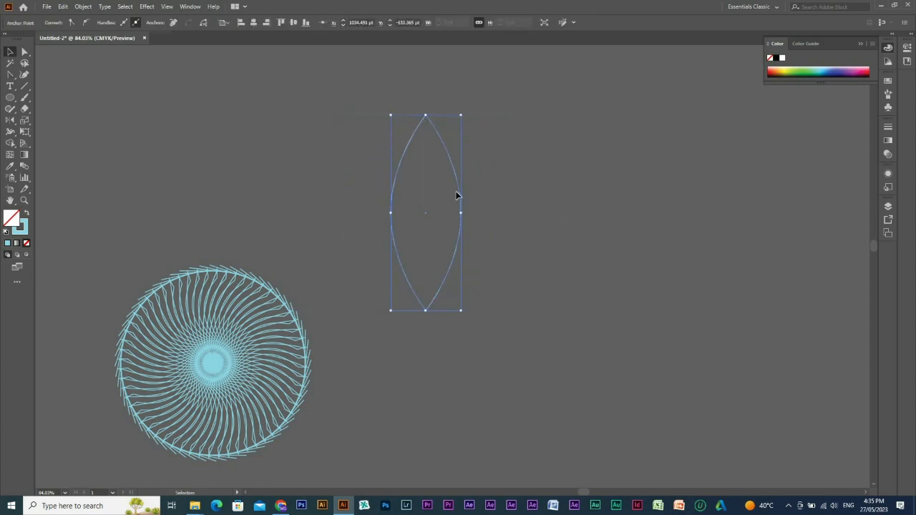
{"action": "left_click", "coordinate": [396, 236]}
Copy the leaf rotated by 30° and repeat the transform until the leaves form a full star, with all of them selected
{"action": "right_click", "coordinate": [427, 164]}
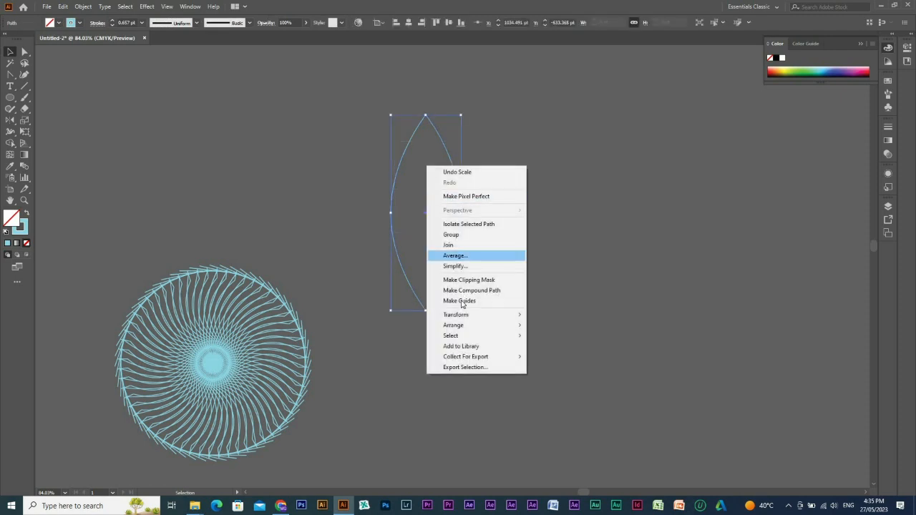
{"action": "mouse_move", "coordinate": [486, 316]}
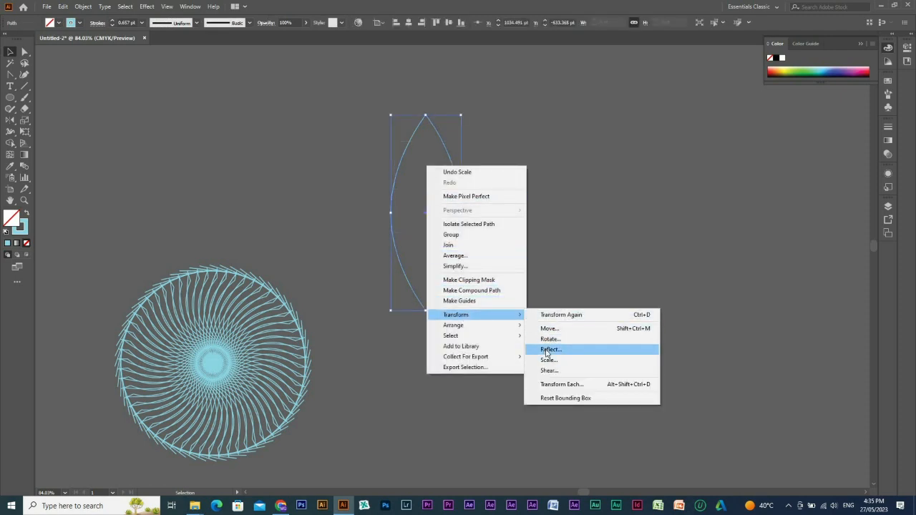
{"action": "left_click", "coordinate": [549, 340]}
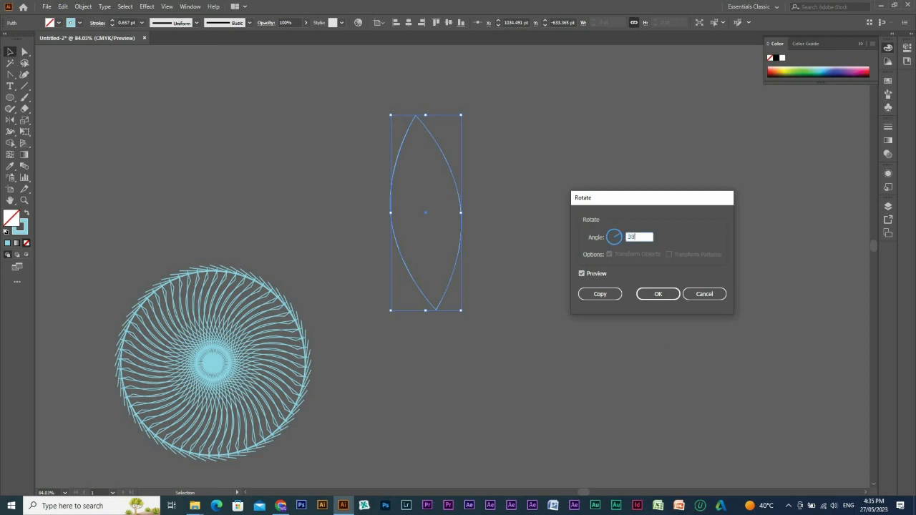
{"action": "left_click", "coordinate": [600, 294]}
{"action": "key", "text": "ctrl+d"}
{"action": "key", "text": "ctrl+d"}
{"action": "key", "text": "ctrl+d"}
{"action": "key", "text": "ctrl+d"}
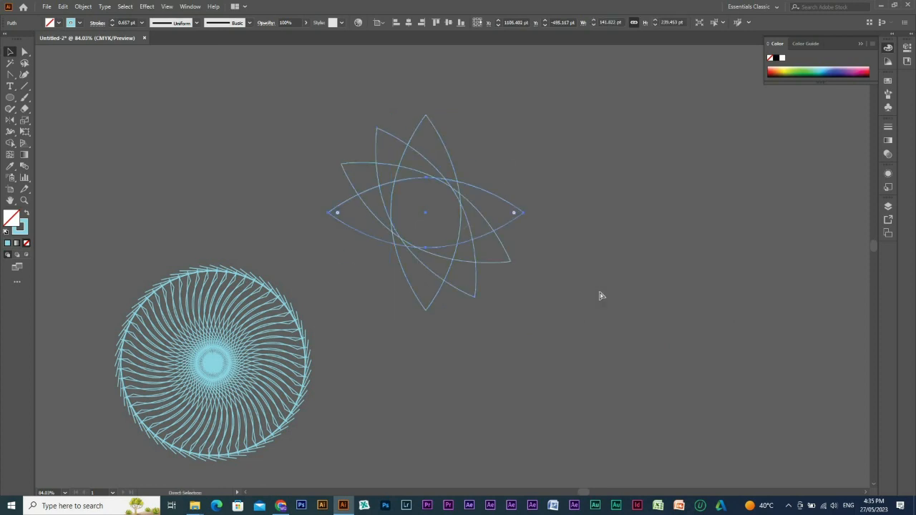
{"action": "key", "text": "v"}
{"action": "left_click_drag", "start_coordinate": [328, 105], "coordinate": [556, 296]}
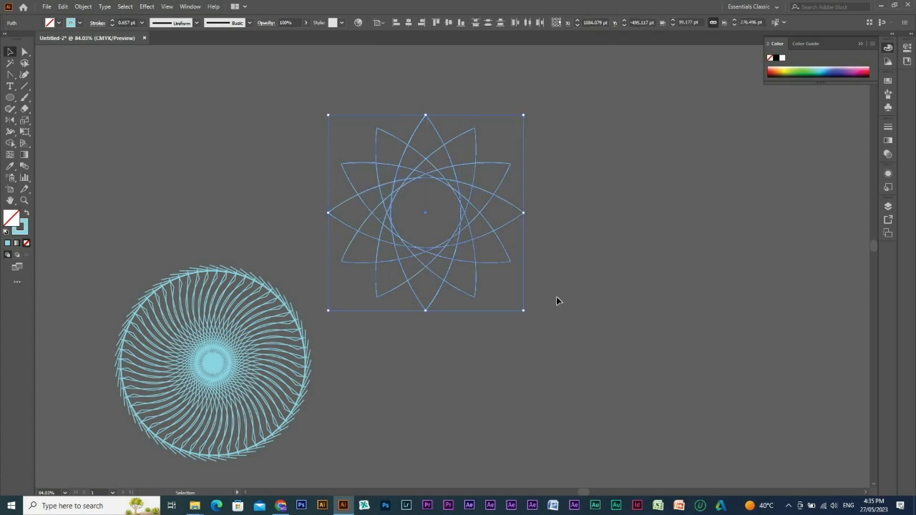
Swap the star pattern's fill and stroke, and swap them back to leave it outlined
{"action": "key", "text": "shift+x"}
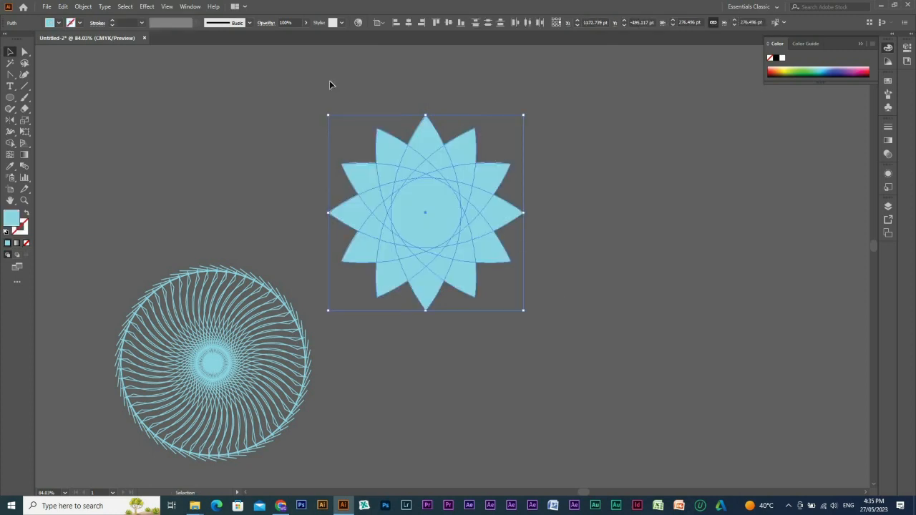
{"action": "key", "text": "shift+x"}
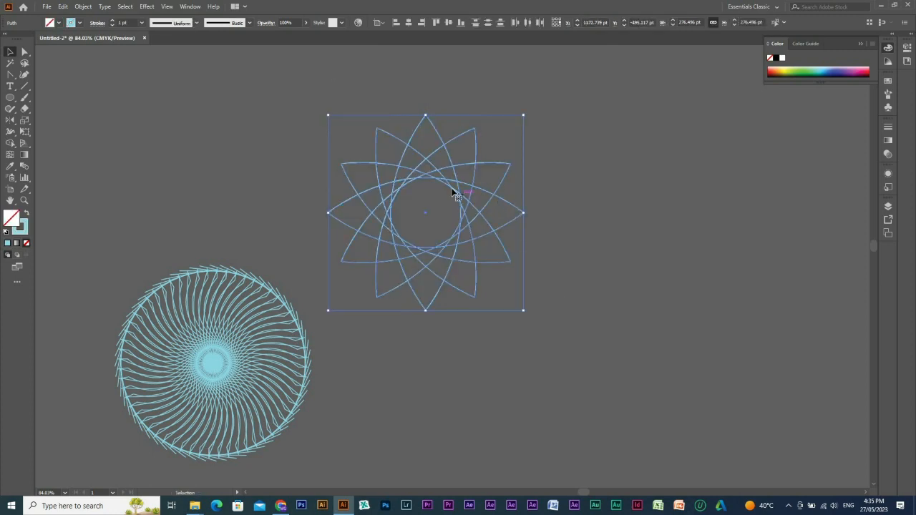
Move the star pattern about 242 pt to the right and 50 pt down
{"action": "left_click_drag", "start_coordinate": [455, 193], "coordinate": [626, 227]}
{"action": "left_click_drag", "start_coordinate": [508, 315], "coordinate": [610, 215]}
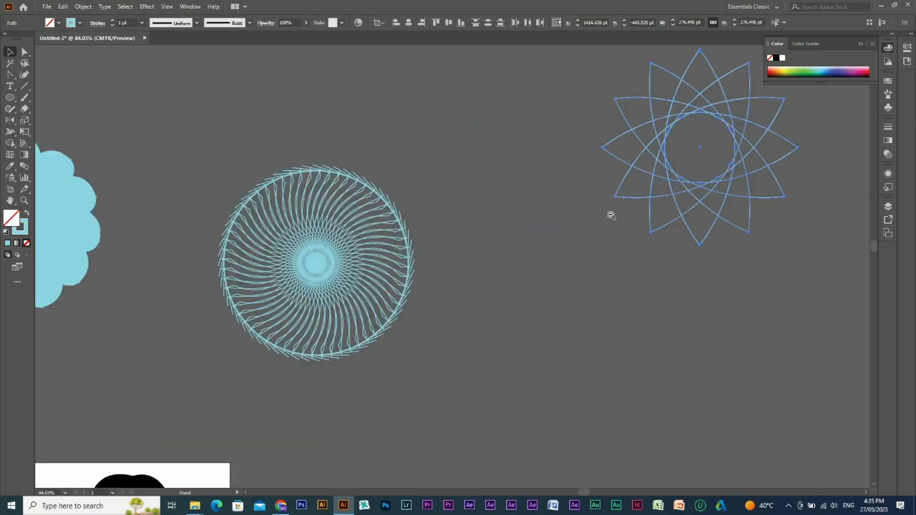
{"action": "scroll", "coordinate": [448, 289], "scroll_direction": "down", "scroll_amount": 2}
{"action": "left_click_drag", "start_coordinate": [404, 264], "coordinate": [710, 227]}
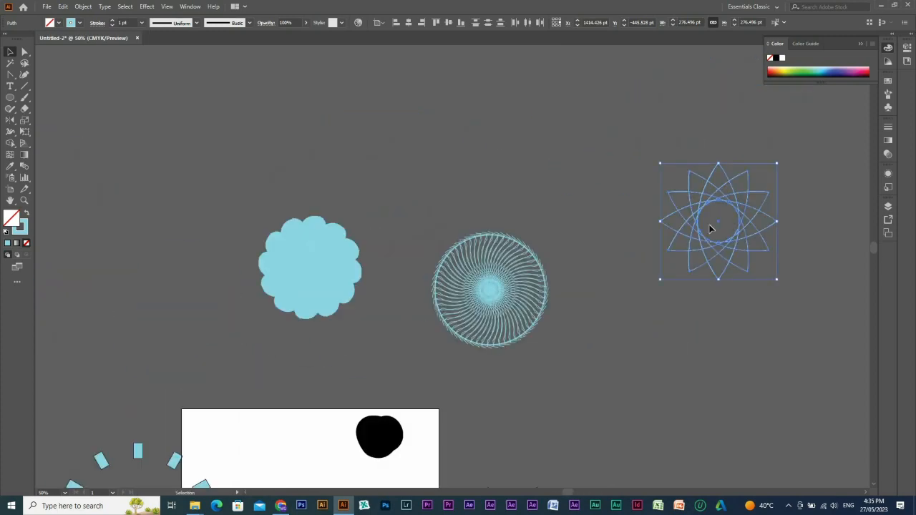
Draw an outlined rectangle about 439 by 423 pt to the left of the scalloped flower and select its top-right corner point
{"action": "scroll", "coordinate": [488, 322], "scroll_direction": "down", "scroll_amount": 8}
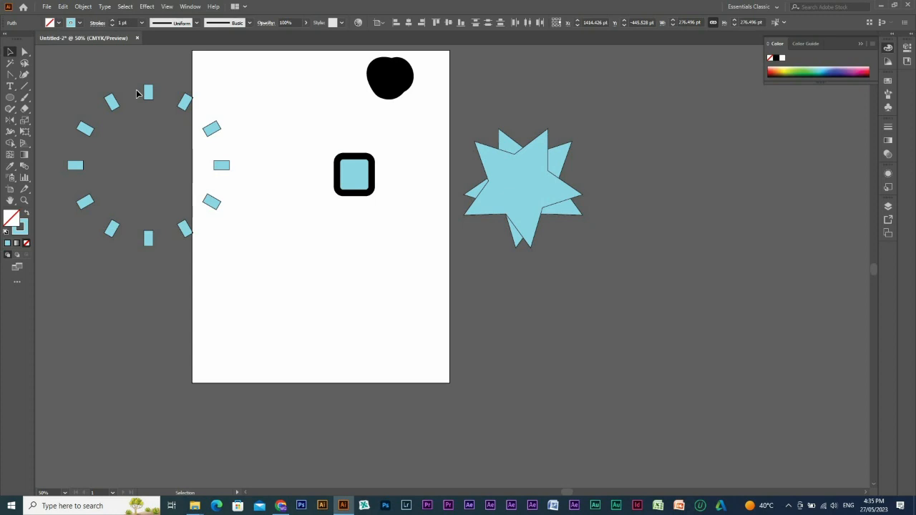
{"action": "scroll", "coordinate": [329, 318], "scroll_direction": "up", "scroll_amount": 8}
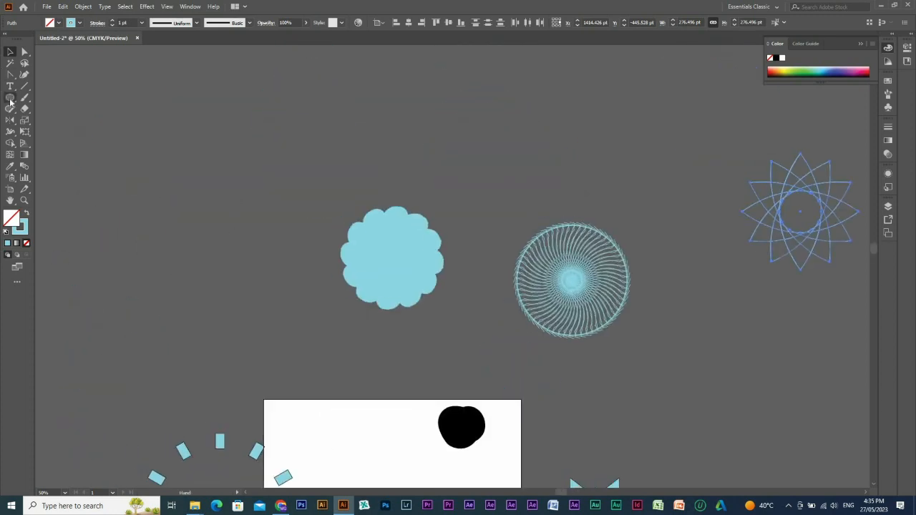
{"action": "left_click_drag", "start_coordinate": [10, 99], "coordinate": [53, 98]}
{"action": "left_click_drag", "start_coordinate": [128, 116], "coordinate": [312, 294]}
{"action": "key", "text": "a"}
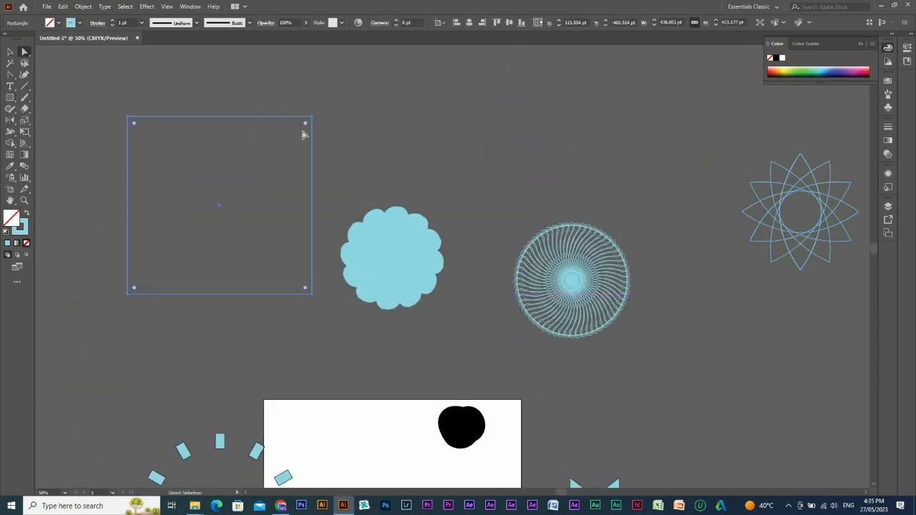
{"action": "mouse_move", "coordinate": [313, 117]}
{"action": "left_mouse_down"}
{"action": "mouse_move", "coordinate": [333, 106]}
{"action": "mouse_move", "coordinate": [312, 127]}
{"action": "mouse_move", "coordinate": [313, 117]}
{"action": "left_mouse_up"}
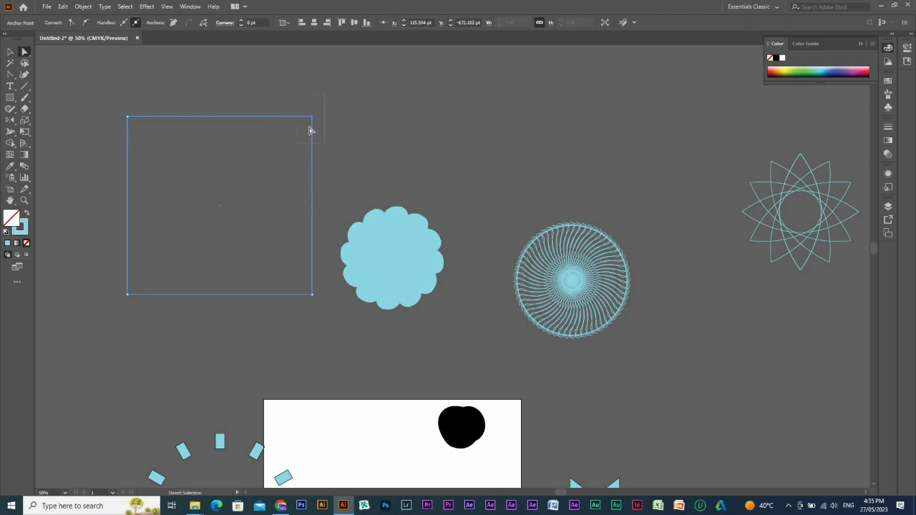
{"action": "right_click", "coordinate": [312, 118]}
{"action": "mouse_move", "coordinate": [365, 267]}
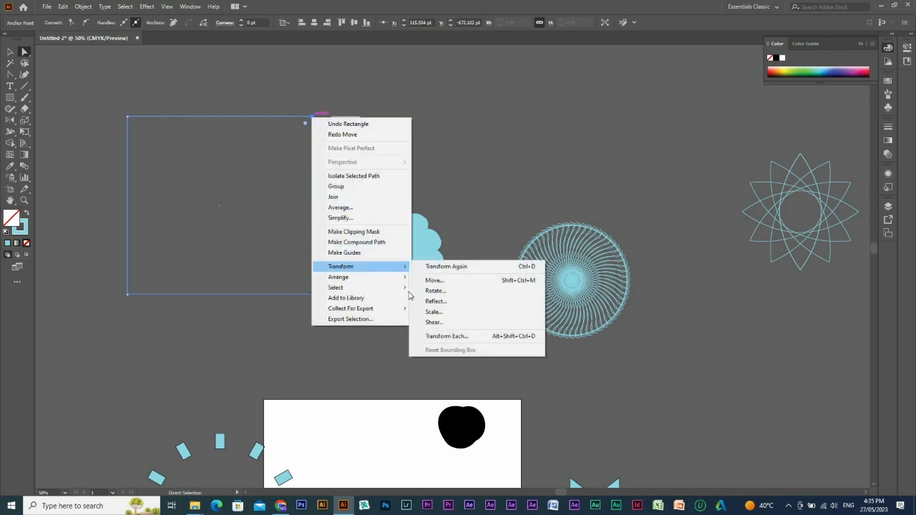
{"action": "left_click", "coordinate": [436, 280]}
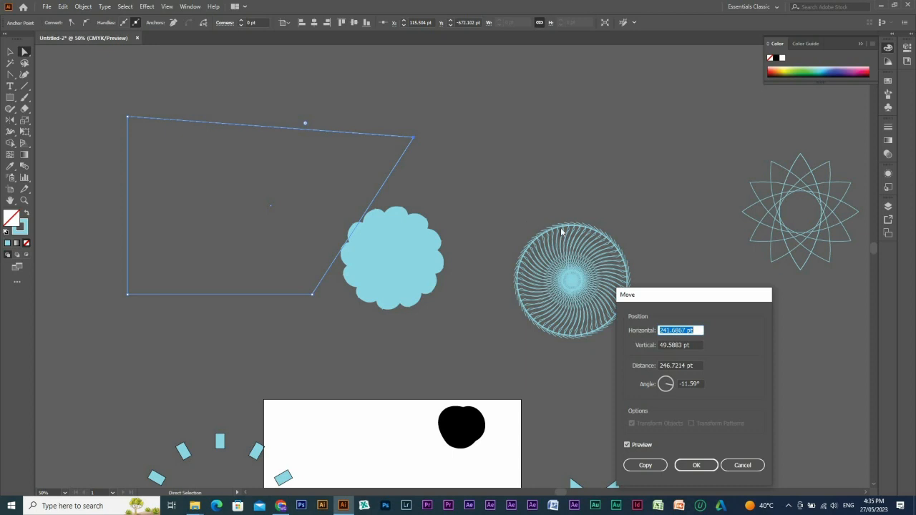
{"action": "left_click", "coordinate": [743, 465]}
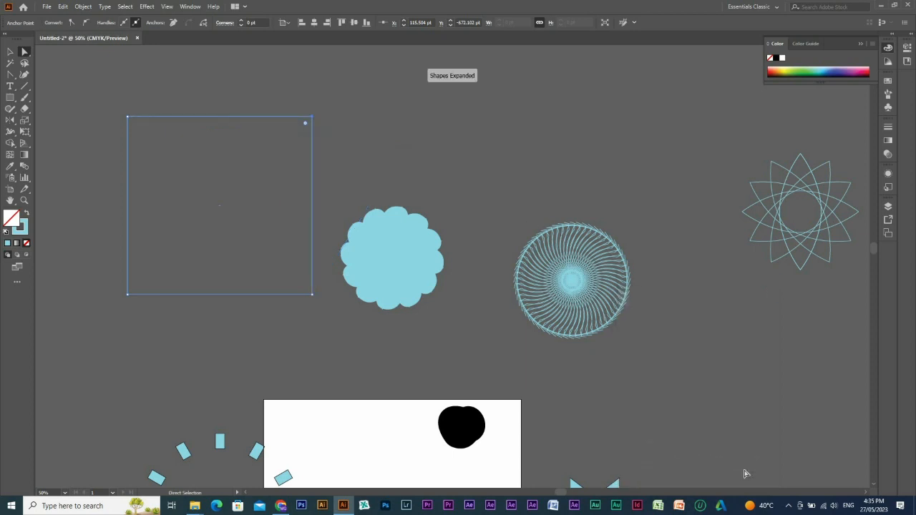
Move the rectangle slightly left and down and round its top-right corner to a radius of about 107 pt
{"action": "left_click", "coordinate": [10, 51]}
{"action": "left_click_drag", "start_coordinate": [225, 117], "coordinate": [221, 130]}
{"action": "key", "text": "a"}
{"action": "left_click_drag", "start_coordinate": [299, 141], "coordinate": [262, 174]}
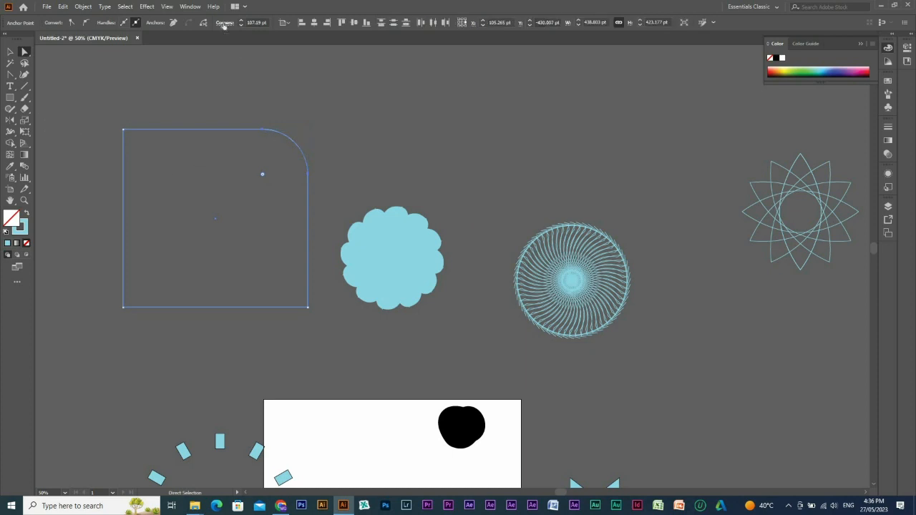
Try the other rounding method and the inverted round and chamfer styles on the top-right corner, returning to the round style
{"action": "left_click", "coordinate": [224, 24]}
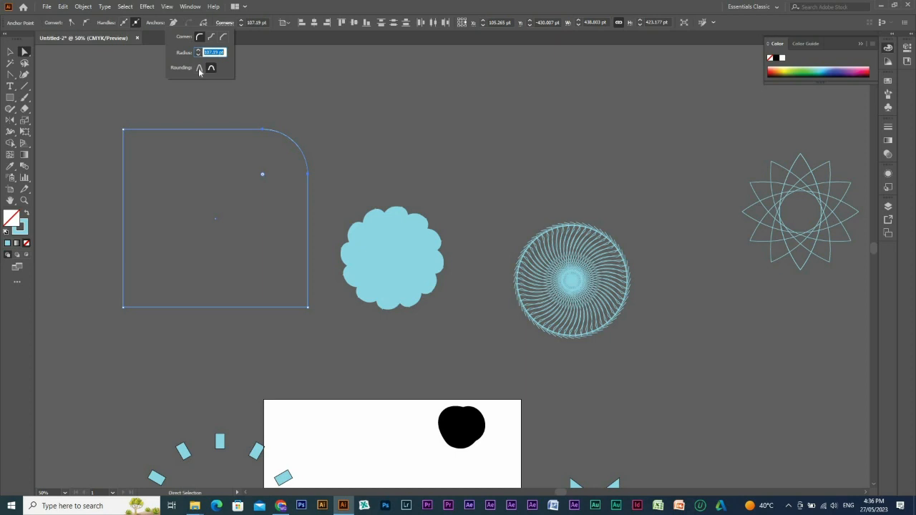
{"action": "left_click", "coordinate": [198, 68]}
{"action": "left_click", "coordinate": [212, 69]}
{"action": "left_click", "coordinate": [211, 38]}
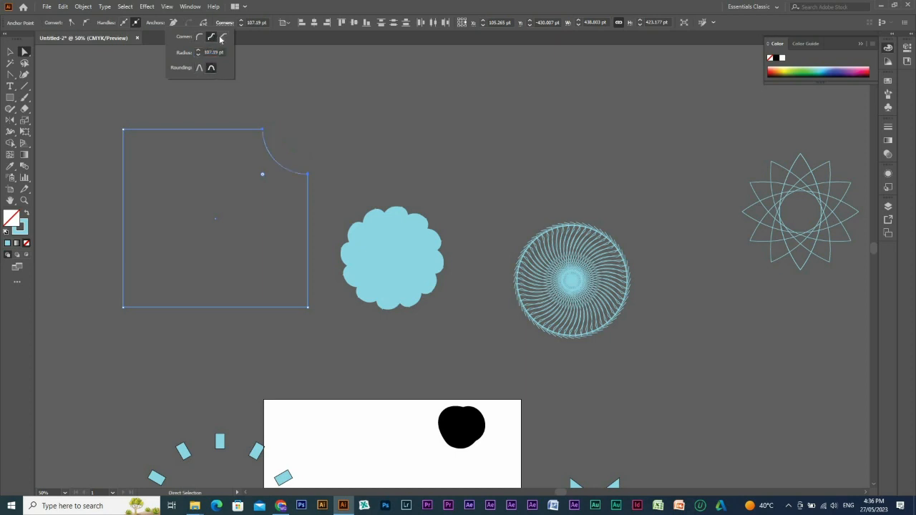
{"action": "left_click", "coordinate": [224, 37]}
{"action": "left_click", "coordinate": [211, 38]}
{"action": "left_click", "coordinate": [224, 37]}
{"action": "left_click", "coordinate": [212, 38]}
{"action": "left_click", "coordinate": [200, 36]}
Increase the radius of the rectangle's rounded top-right corner to about 121 pt
{"action": "left_click", "coordinate": [199, 50]}
{"action": "left_click", "coordinate": [198, 55]}
{"action": "left_click", "coordinate": [198, 55]}
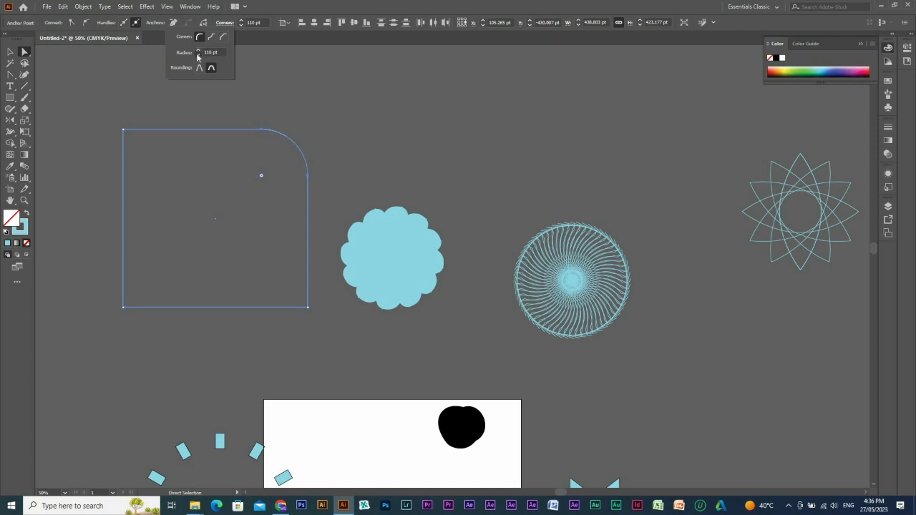
{"action": "left_click", "coordinate": [240, 22]}
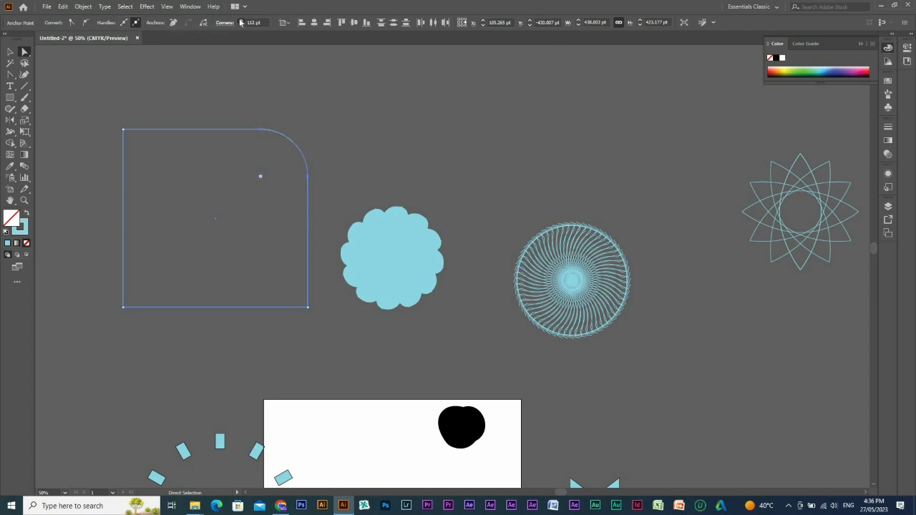
{"action": "mouse_move", "coordinate": [261, 176]}
{"action": "left_mouse_down"}
{"action": "mouse_move", "coordinate": [240, 204]}
{"action": "mouse_move", "coordinate": [256, 179]}
{"action": "left_mouse_up"}
Select the whole rectangle and move it about 23 pt to the left and 5 pt up
{"action": "left_click", "coordinate": [10, 53]}
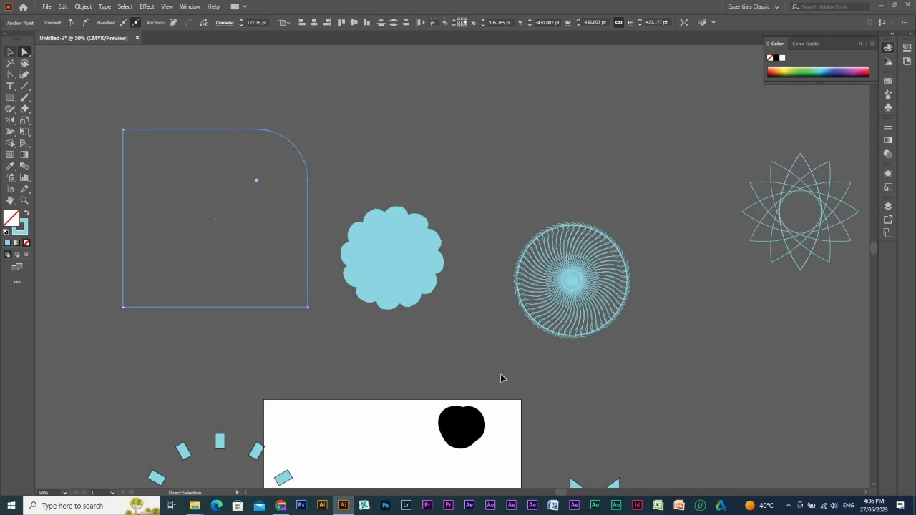
{"action": "scroll", "coordinate": [235, 208], "scroll_direction": "down", "scroll_amount": 2}
{"action": "left_click_drag", "start_coordinate": [143, 80], "coordinate": [250, 164]}
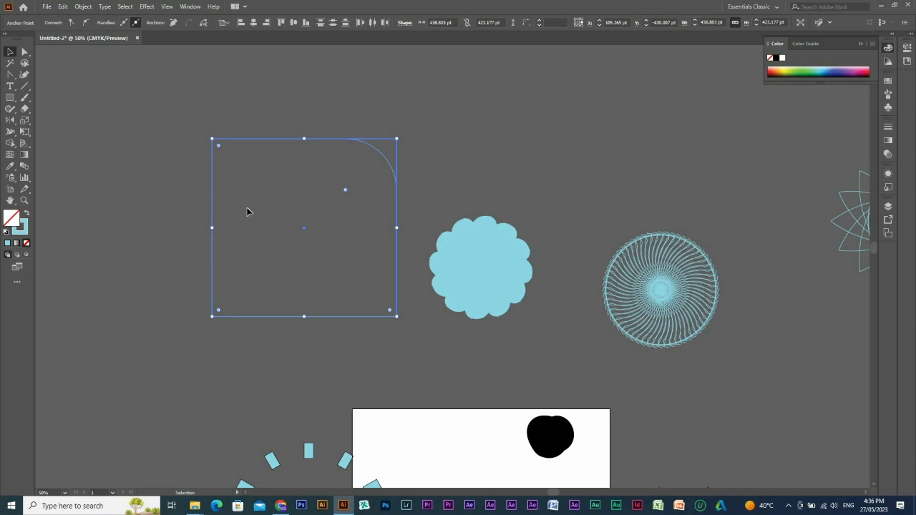
{"action": "left_click", "coordinate": [245, 101]}
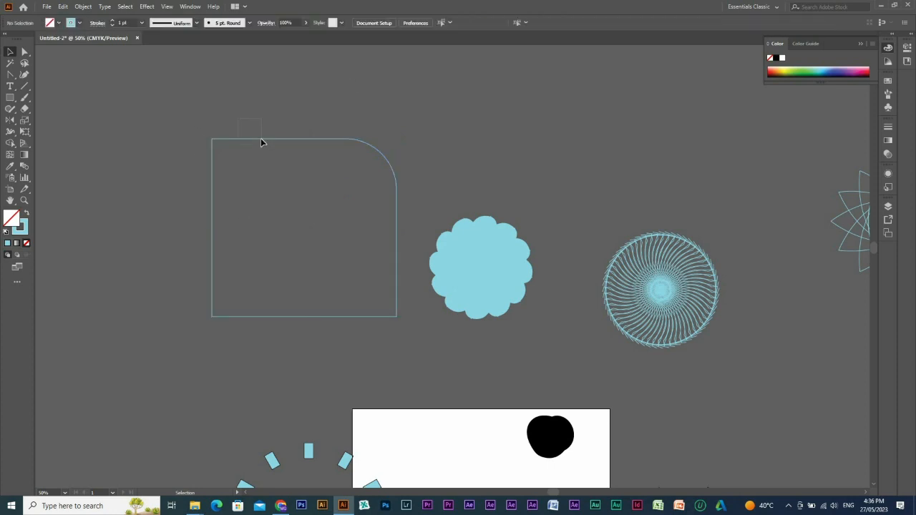
{"action": "left_click_drag", "start_coordinate": [261, 138], "coordinate": [254, 139]}
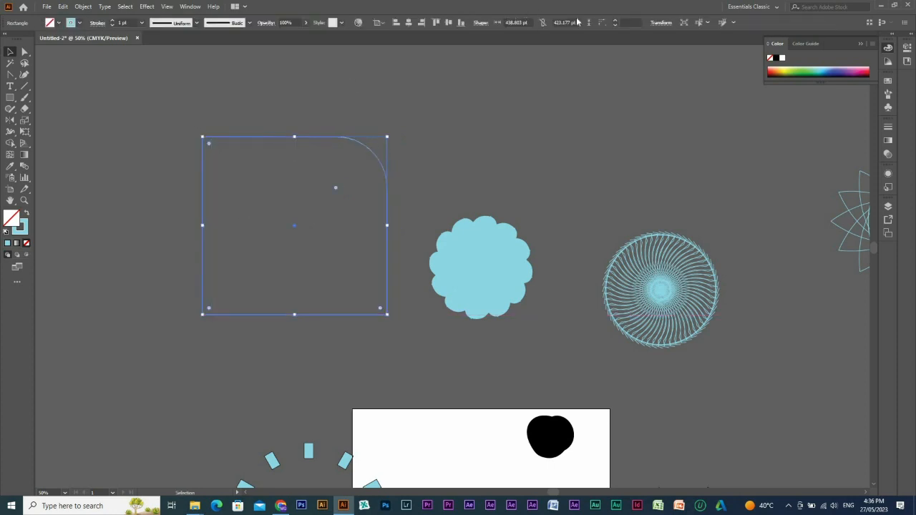
Check the rectangle's position, size and scaling options in its transform settings and close them
{"action": "left_click", "coordinate": [662, 23]}
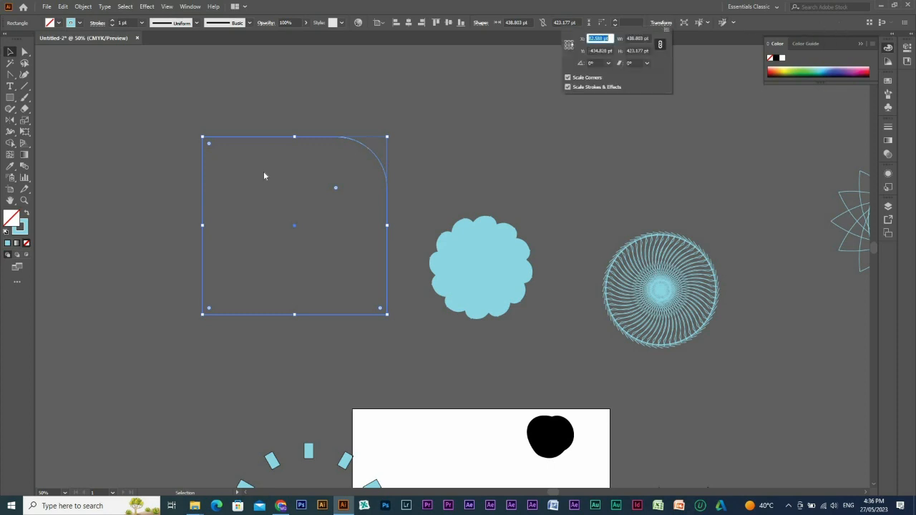
{"action": "type", "text": "4"}
{"action": "key", "text": "Escape"}
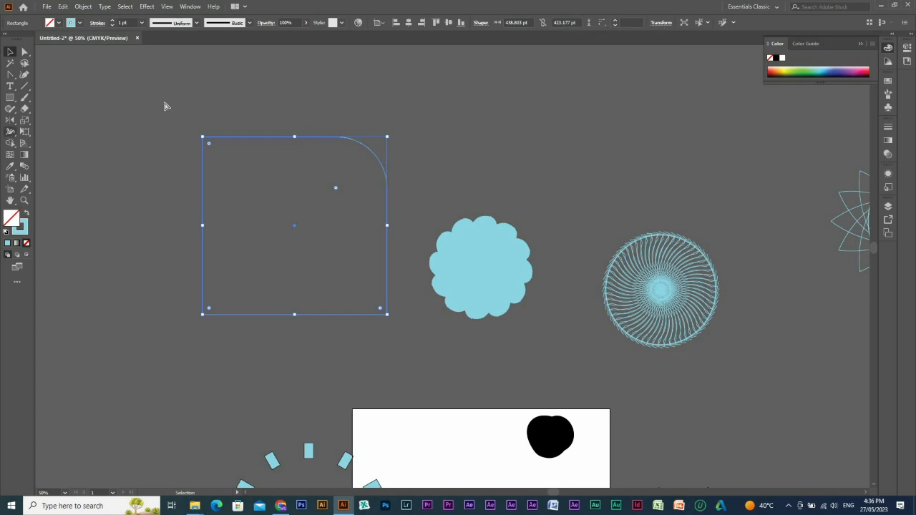
Select the rectangle's top-left corner point on its own to examine the options available for a single anchor
{"action": "key", "text": "a"}
{"action": "left_click_drag", "start_coordinate": [236, 169], "coordinate": [237, 169]}
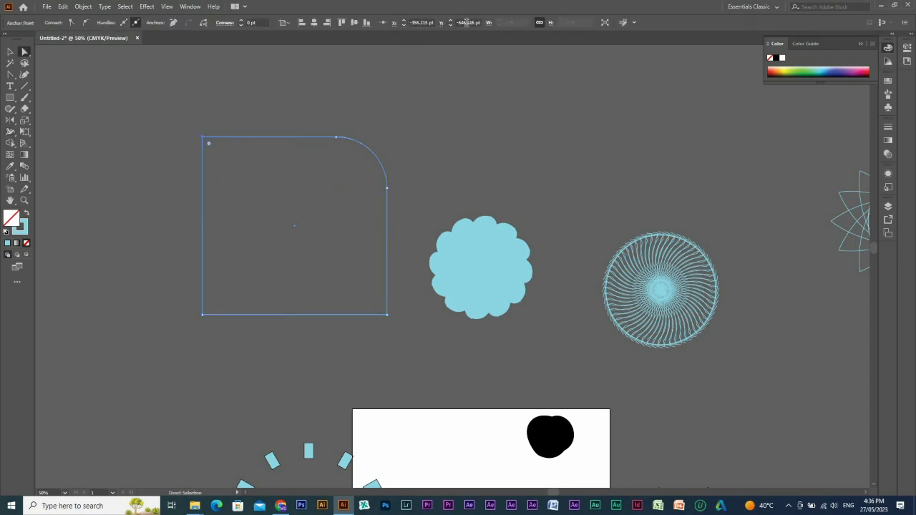
{"action": "left_click", "coordinate": [300, 110]}
{"action": "left_click", "coordinate": [267, 137]}
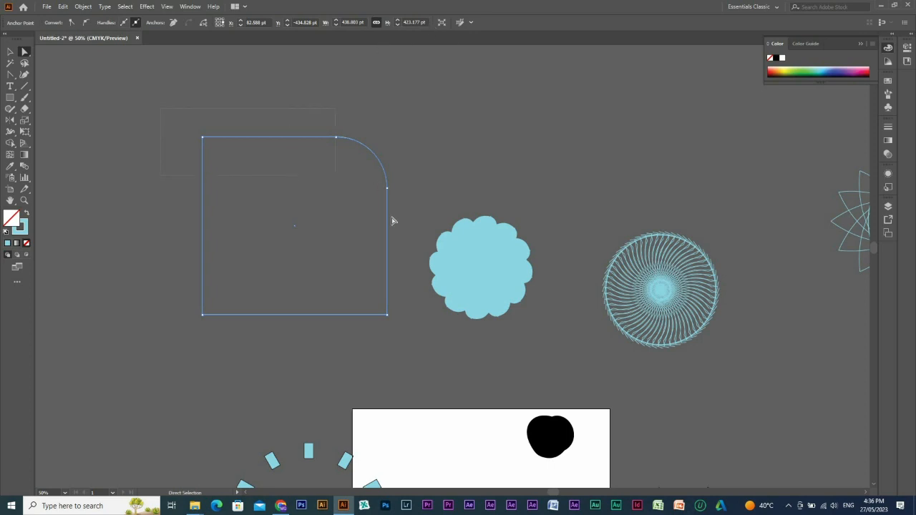
{"action": "left_click_drag", "start_coordinate": [219, 152], "coordinate": [219, 152]}
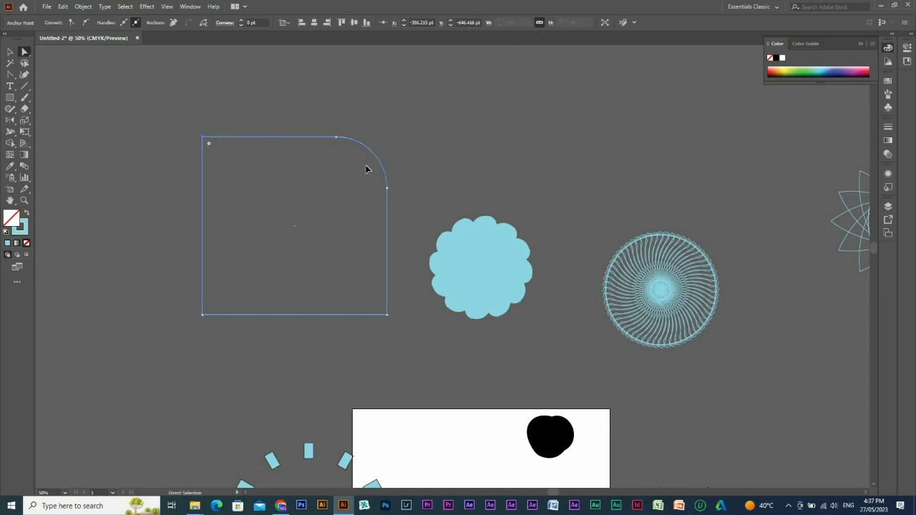
Shift the whole rectangle slightly left and up and resize it to 458 pt wide and 408 pt high
{"action": "key", "text": "v"}
{"action": "mouse_move", "coordinate": [319, 138]}
{"action": "left_mouse_down"}
{"action": "mouse_move", "coordinate": [328, 164]}
{"action": "mouse_move", "coordinate": [300, 136]}
{"action": "mouse_move", "coordinate": [321, 148]}
{"action": "mouse_move", "coordinate": [310, 147]}
{"action": "mouse_move", "coordinate": [319, 140]}
{"action": "left_mouse_up"}
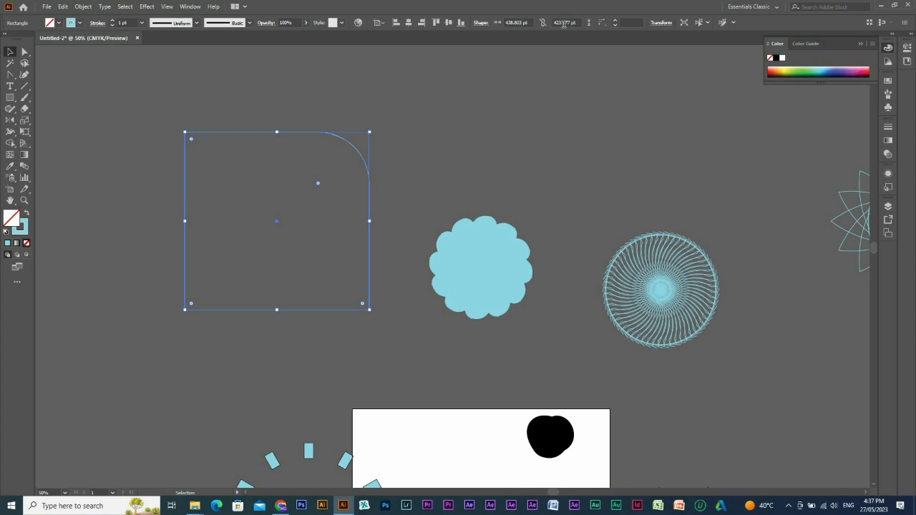
{"action": "left_click", "coordinate": [523, 23]}
{"action": "scroll", "coordinate": [524, 22], "scroll_direction": "up", "scroll_amount": 10}
{"action": "scroll", "coordinate": [524, 22], "scroll_direction": "up", "scroll_amount": 10}
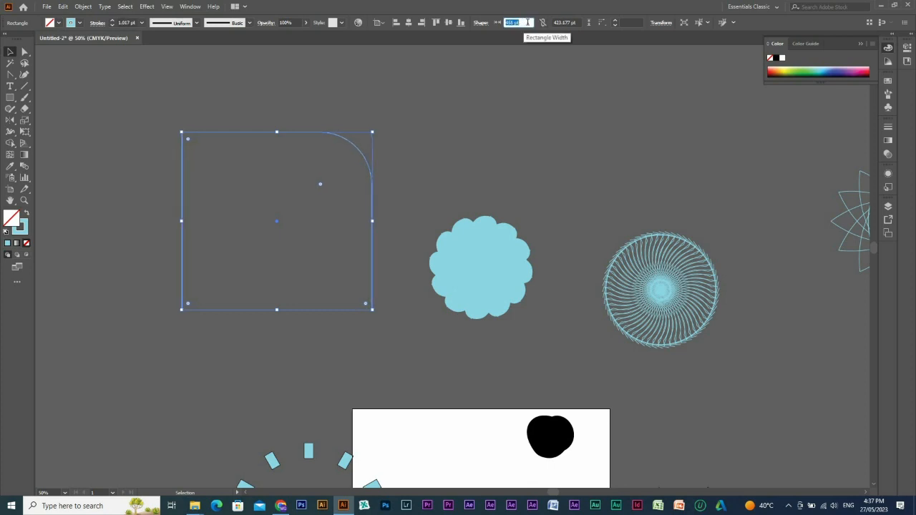
{"action": "left_click", "coordinate": [565, 22]}
{"action": "scroll", "coordinate": [571, 22], "scroll_direction": "down", "scroll_amount": 6}
{"action": "scroll", "coordinate": [571, 22], "scroll_direction": "down", "scroll_amount": 6}
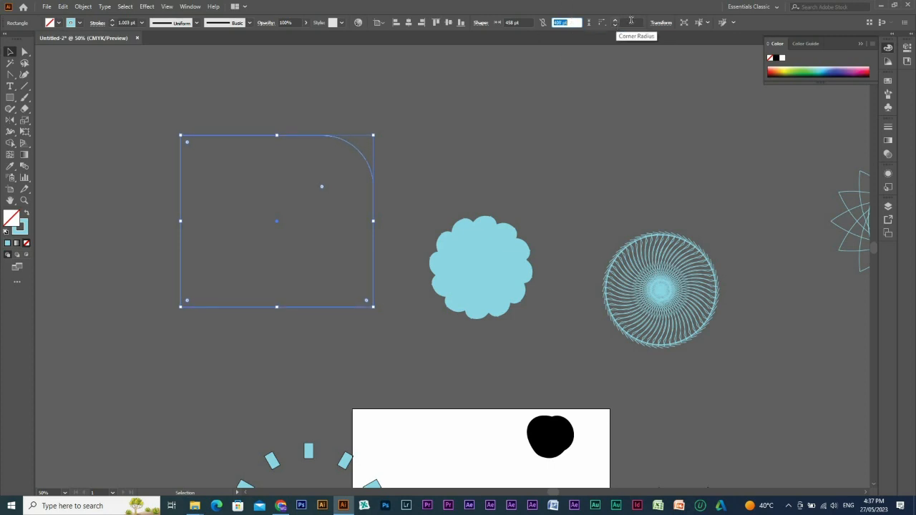
Open the resized rectangle's transform settings and turn on the screen magnifier to examine them
{"action": "left_click", "coordinate": [662, 23]}
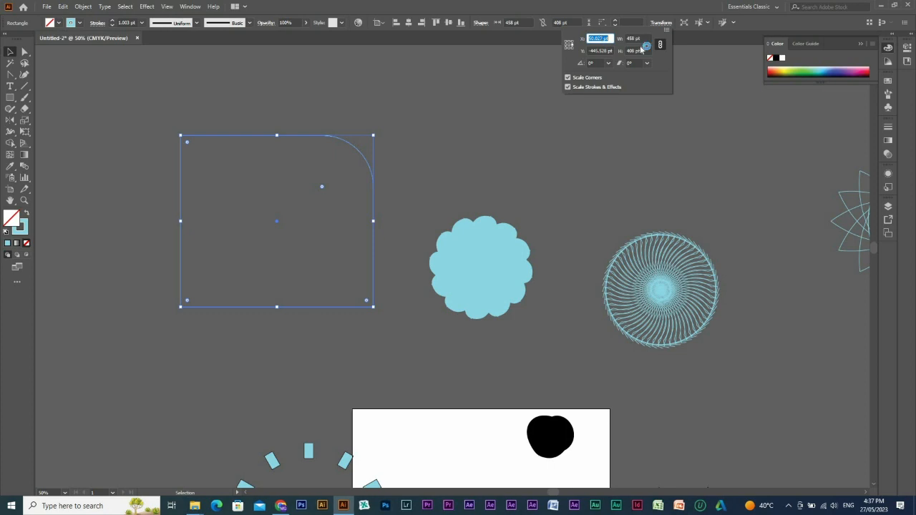
{"action": "key", "text": "super+plus"}
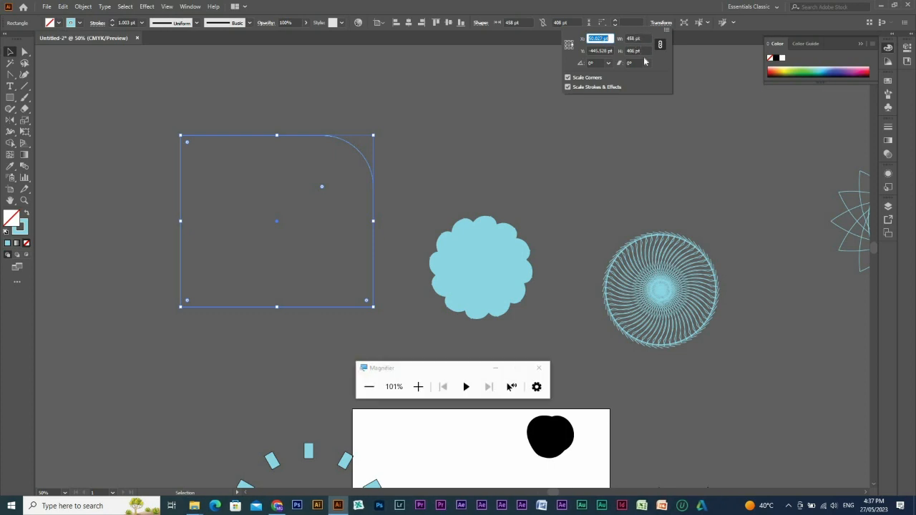